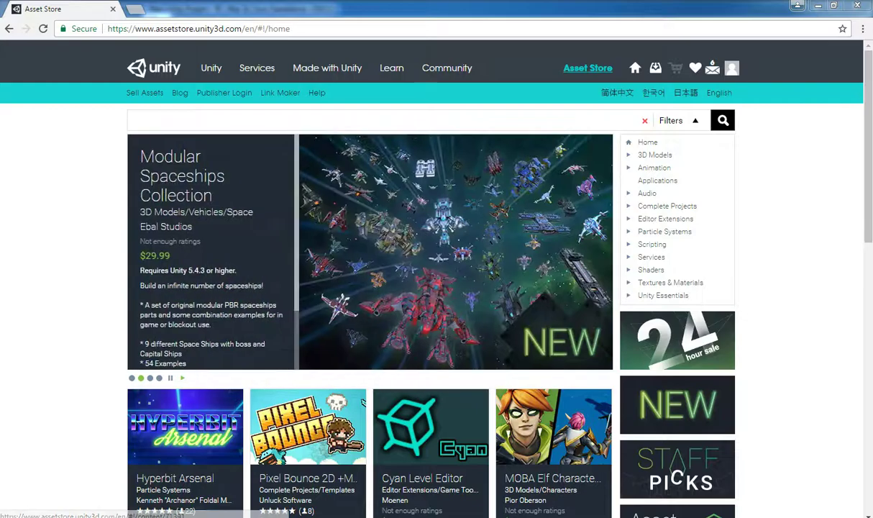
{"action": "scroll", "coordinate": [432, 287], "scroll_direction": "down", "scroll_amount": 5}
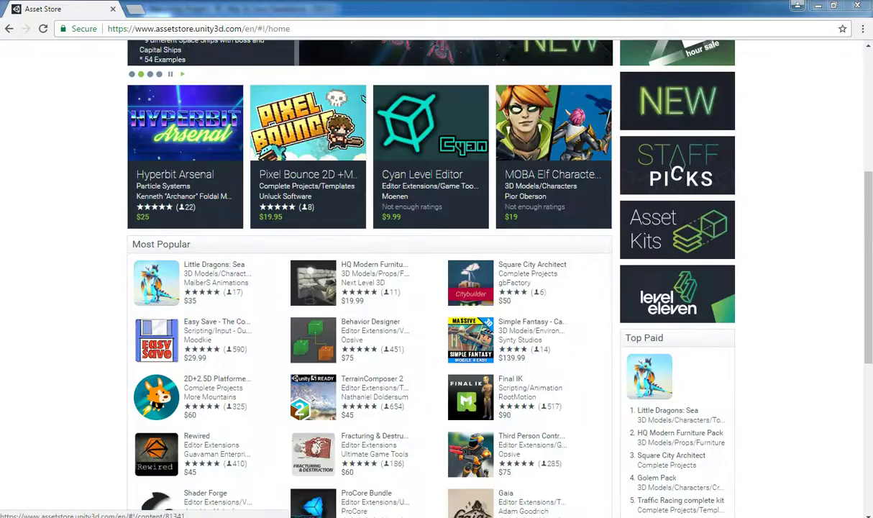
{"action": "scroll", "coordinate": [370, 274], "scroll_direction": "up", "scroll_amount": 3}
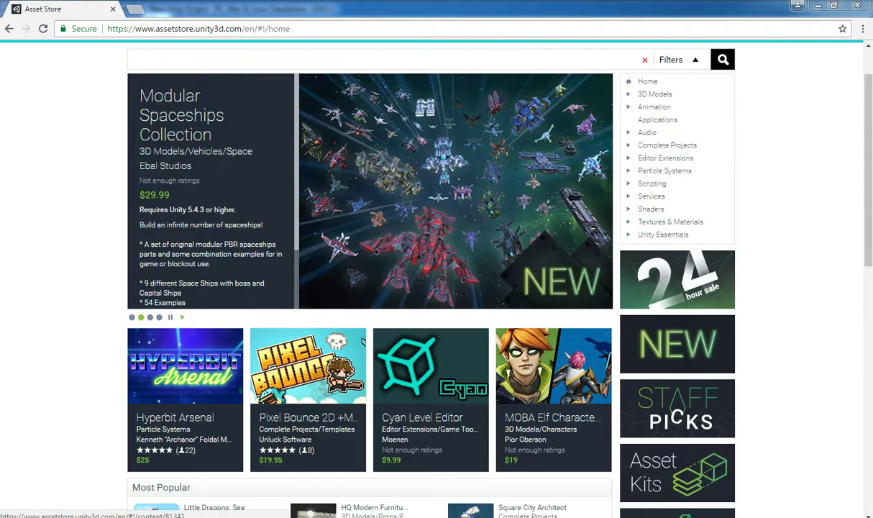
{"action": "scroll", "coordinate": [369, 274], "scroll_direction": "down", "scroll_amount": 3}
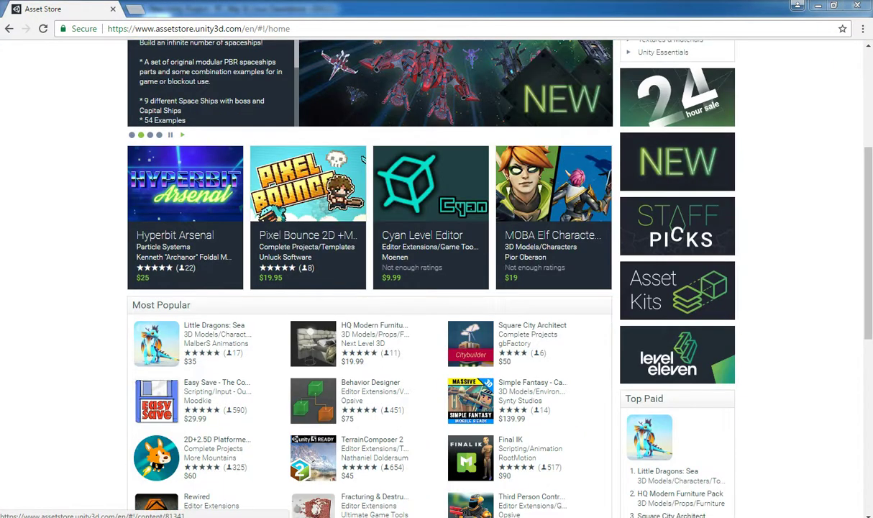
{"action": "scroll", "coordinate": [369, 273], "scroll_direction": "down", "scroll_amount": 1}
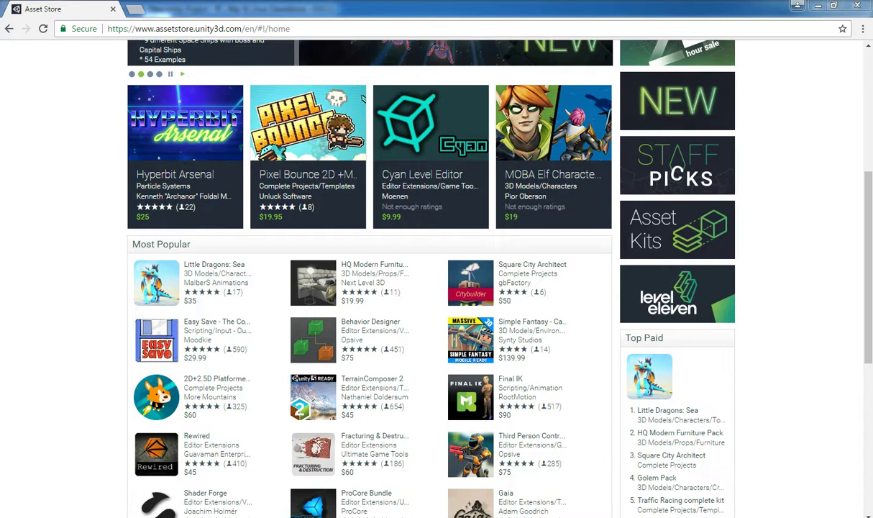
Switch to Notepad, move its window clear of the store listings and highlight the noted asset name "Instant Screenshot"
{"action": "key", "text": "alt+Tab"}
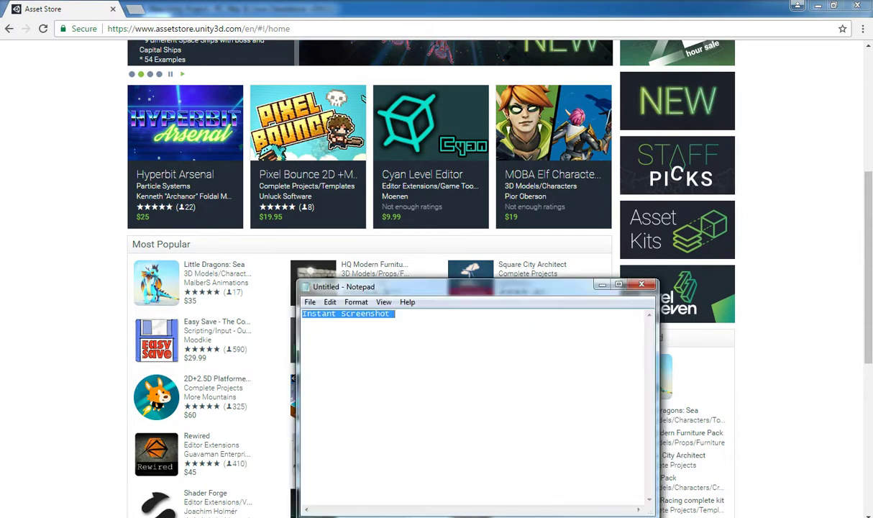
{"action": "left_click_drag", "start_coordinate": [447, 286], "coordinate": [629, 251]}
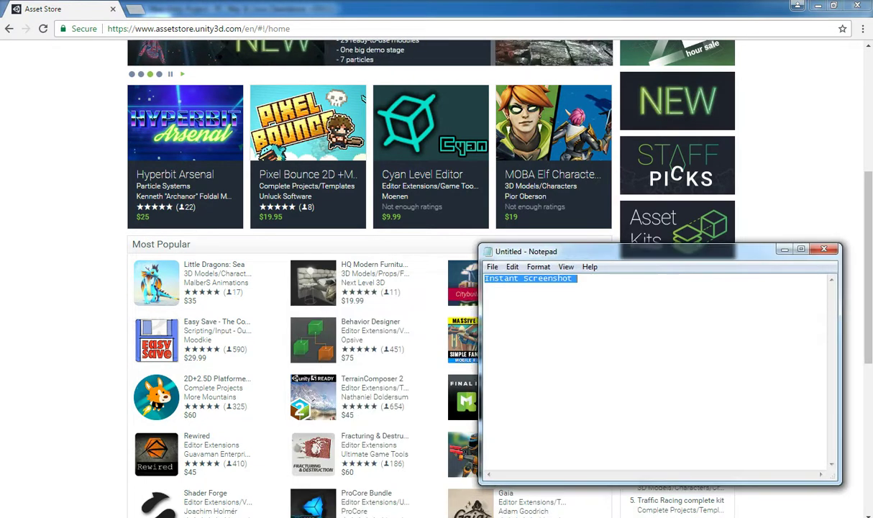
{"action": "left_click_drag", "start_coordinate": [590, 279], "coordinate": [480, 279]}
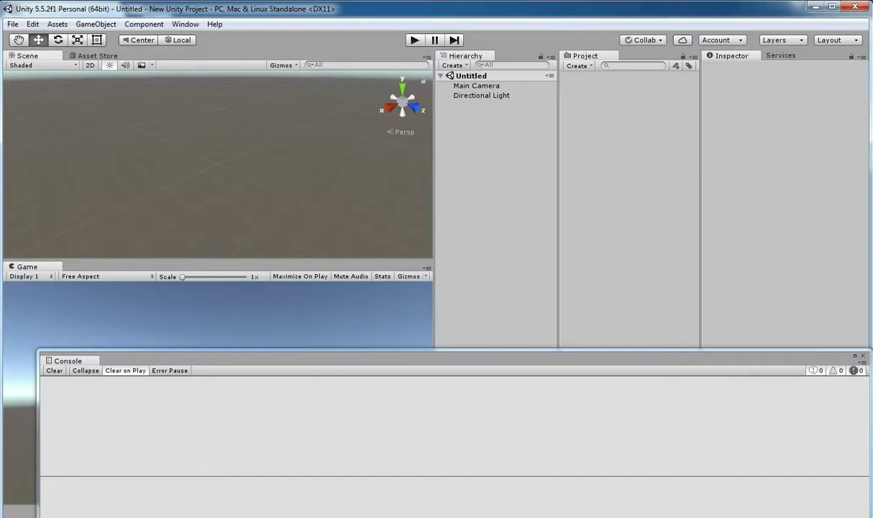
{"action": "key", "text": "super"}
{"action": "key", "text": "super"}
{"action": "key", "text": "super"}
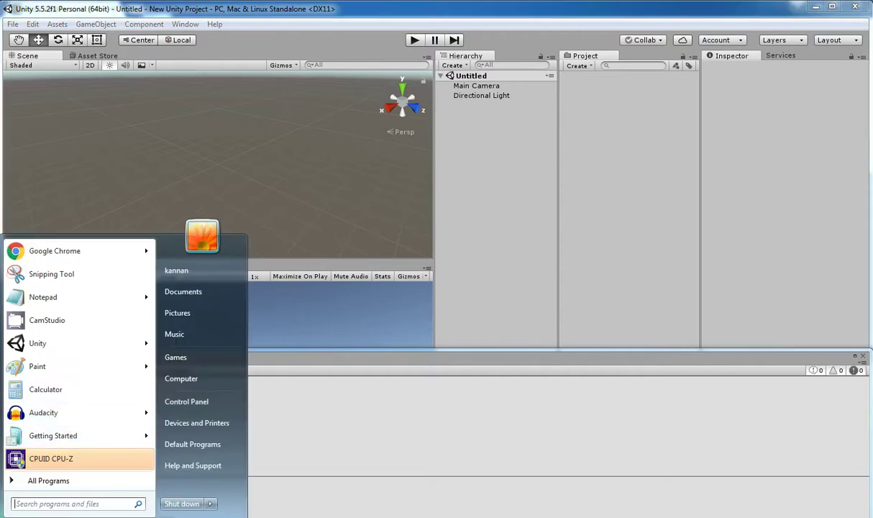
{"action": "key", "text": "Escape"}
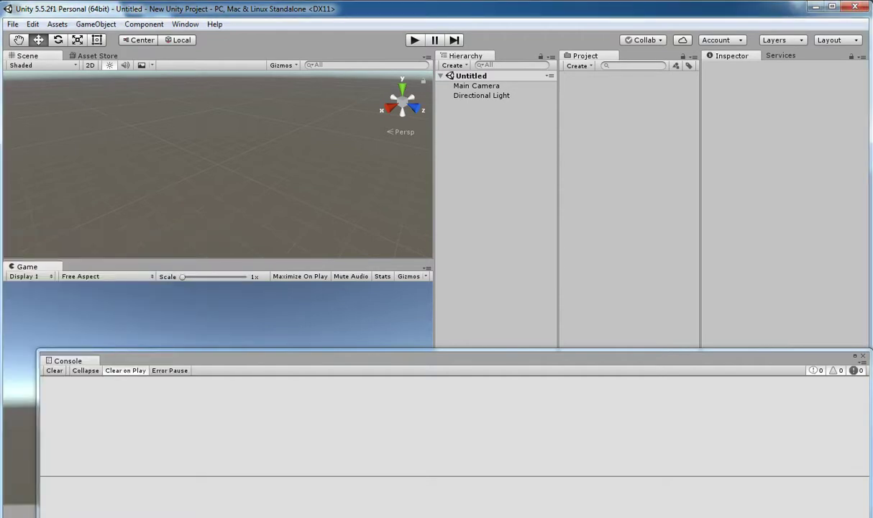
{"action": "key", "text": "alt+Tab"}
{"action": "key", "text": "super+Down"}
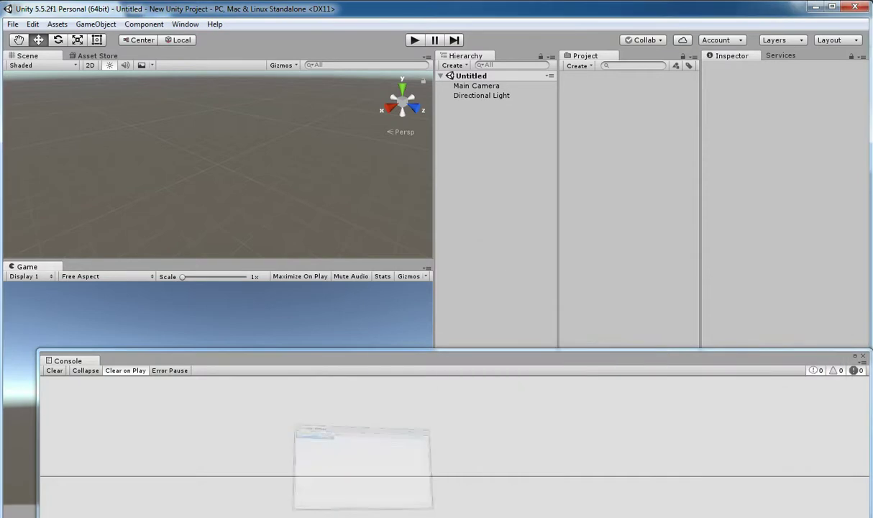
{"action": "key", "text": "alt+Tab"}
{"action": "key", "text": "super+Down"}
{"action": "key", "text": "alt+Tab"}
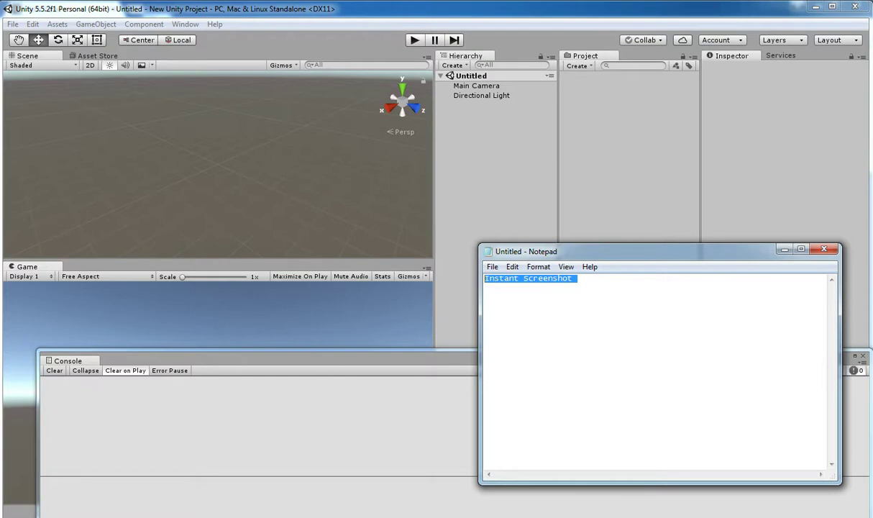
Maximize Unity's Game view and restore it to its docked size
{"action": "left_click", "coordinate": [427, 268]}
{"action": "left_click", "coordinate": [493, 281]}
{"action": "left_click", "coordinate": [428, 269]}
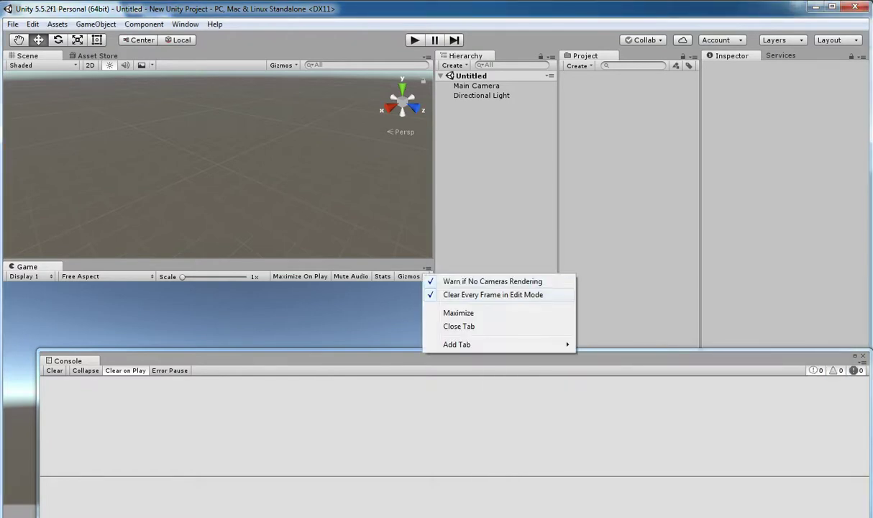
{"action": "left_click", "coordinate": [459, 313]}
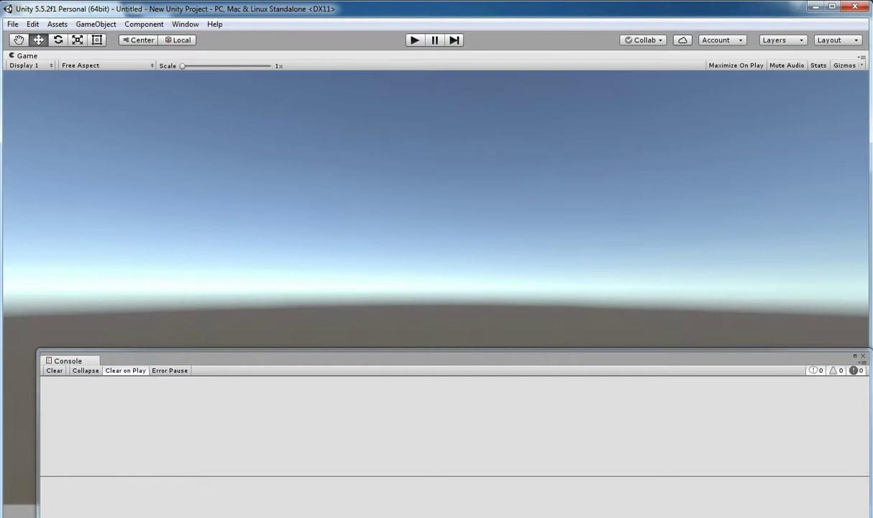
{"action": "left_click", "coordinate": [862, 57]}
{"action": "left_click", "coordinate": [758, 101]}
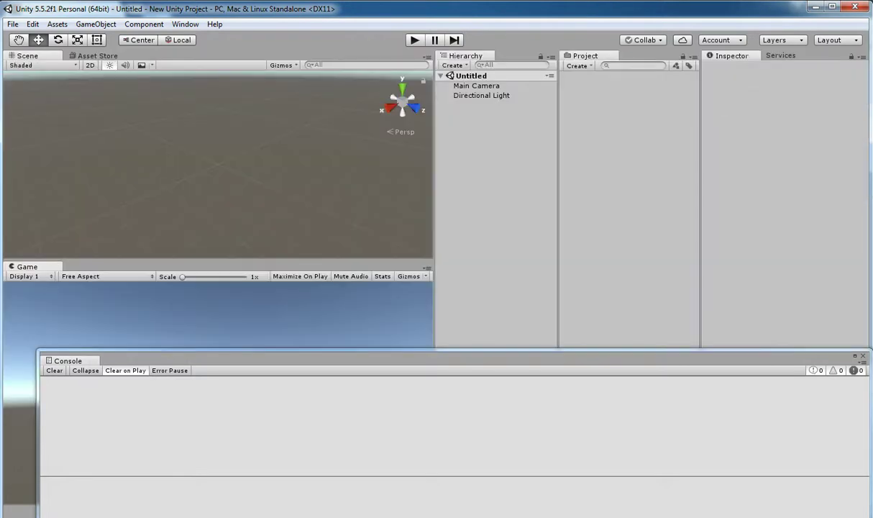
Copy the text "Instant Screenshot" from the Notepad note
{"action": "key", "text": "alt+Tab"}
{"action": "left_click_drag", "start_coordinate": [584, 279], "coordinate": [544, 279]}
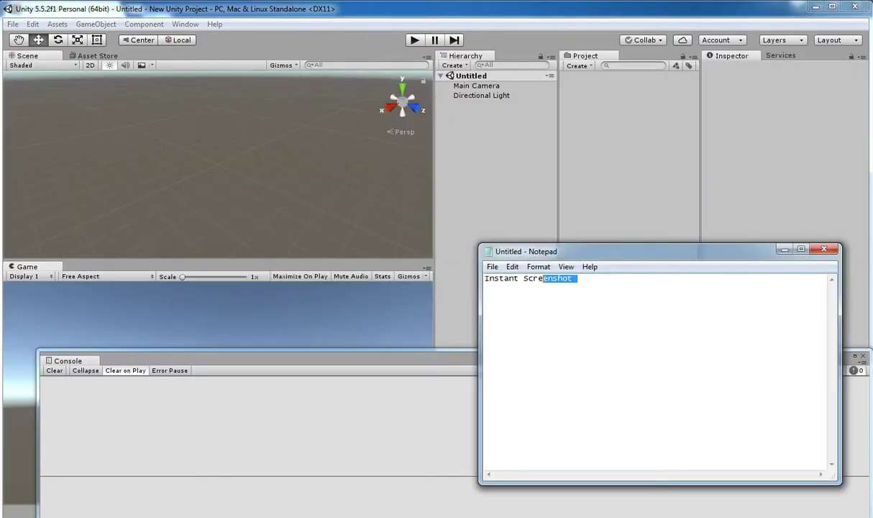
{"action": "key", "text": "shift+Home"}
{"action": "right_click", "coordinate": [530, 278]}
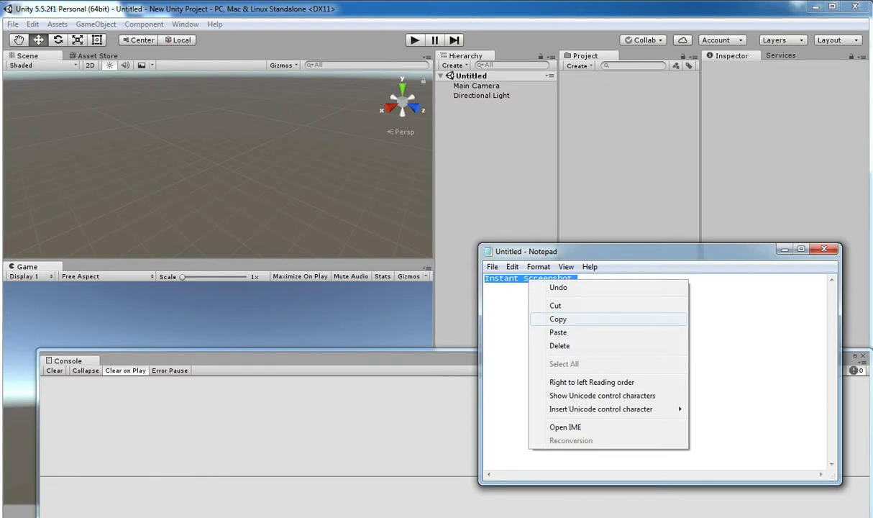
{"action": "left_click", "coordinate": [557, 319]}
Switch to the Asset Store page in Chrome and search for the copied text "Instant Screenshot"
{"action": "key", "text": "alt+Tab"}
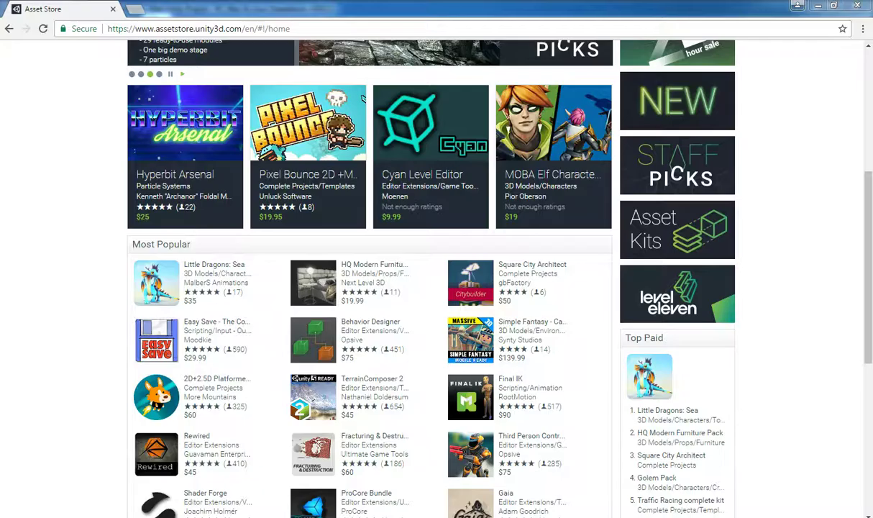
{"action": "scroll", "coordinate": [364, 286], "scroll_direction": "up", "scroll_amount": 3}
{"action": "scroll", "coordinate": [364, 283], "scroll_direction": "up", "scroll_amount": 2}
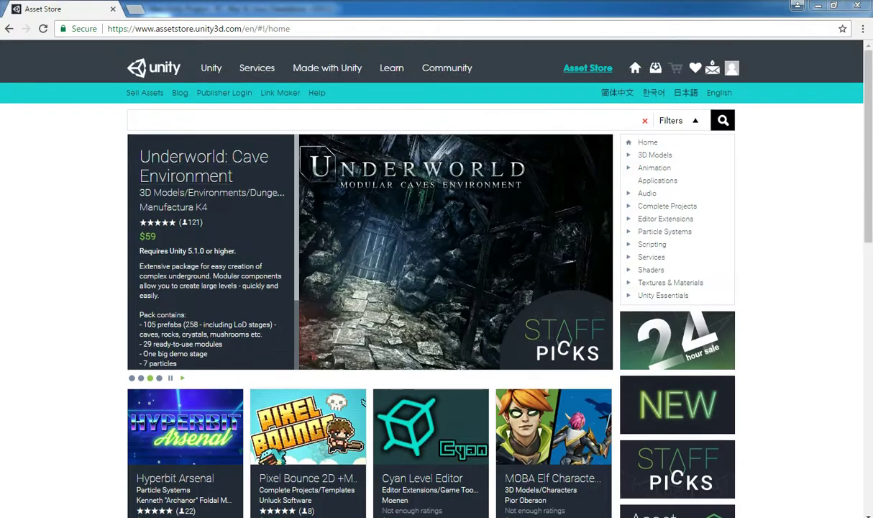
{"action": "right_click", "coordinate": [230, 121]}
{"action": "left_click", "coordinate": [260, 194]}
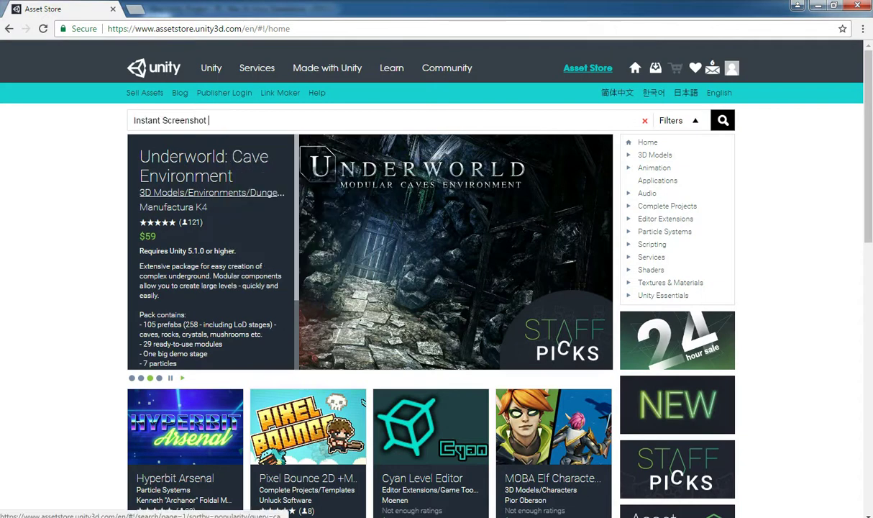
{"action": "key", "text": "Return"}
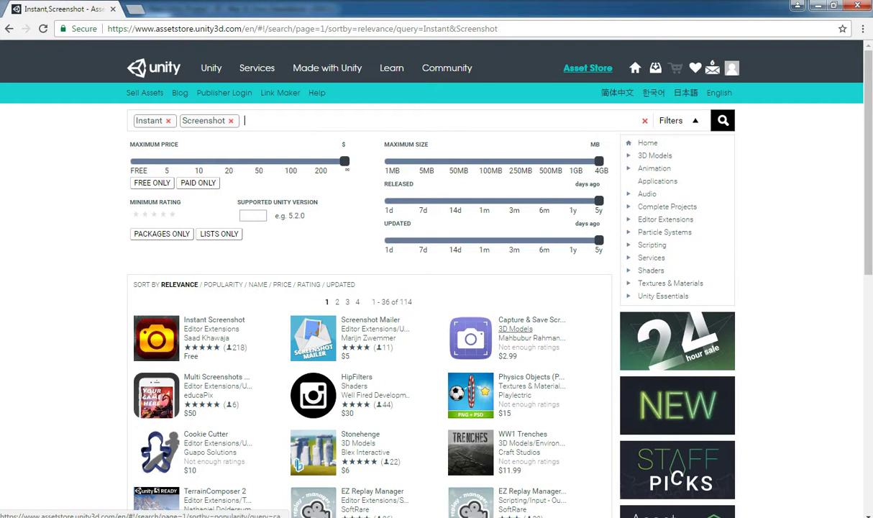
Open the free Instant Screenshot asset from the results in Unity and import its complete package into the project
{"action": "scroll", "coordinate": [223, 284], "scroll_direction": "down", "scroll_amount": 1}
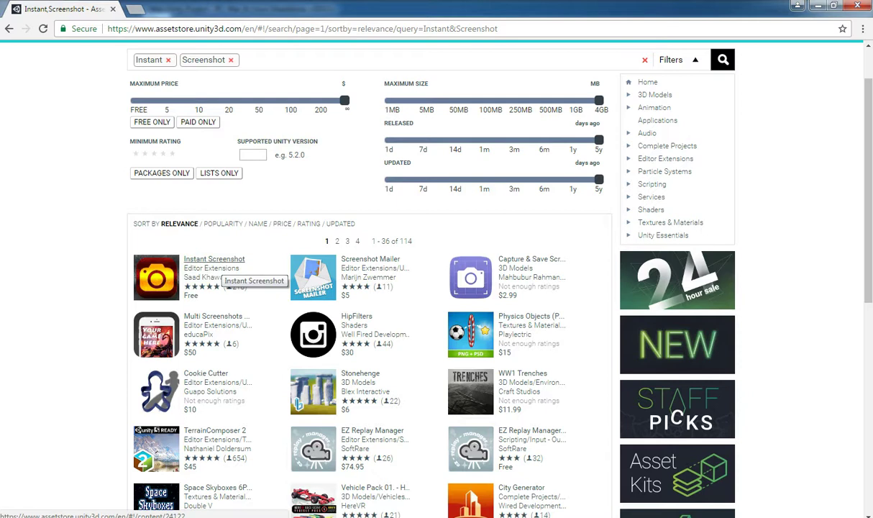
{"action": "left_click", "coordinate": [213, 260]}
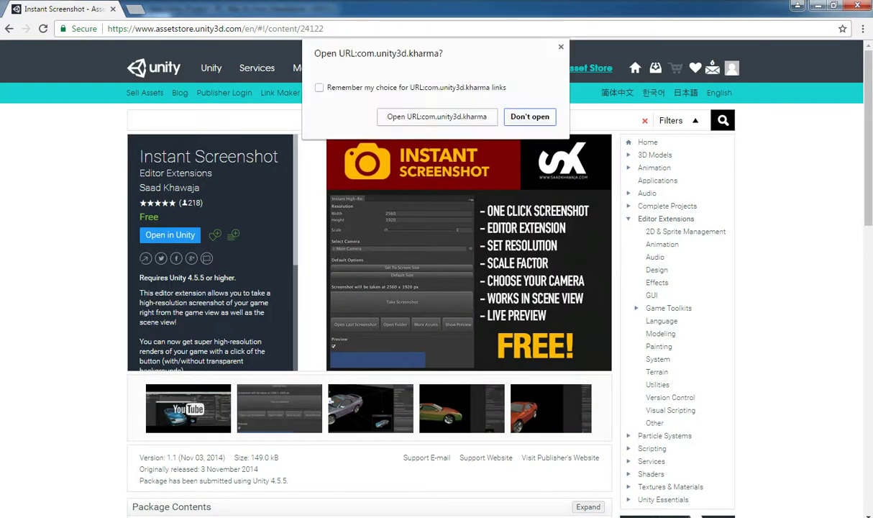
{"action": "left_click", "coordinate": [436, 117]}
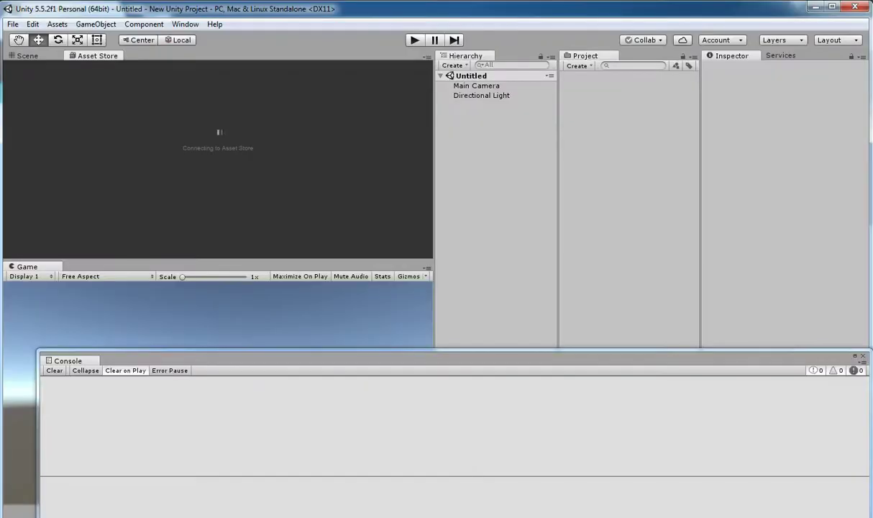
{"action": "mouse_move", "coordinate": [241, 517]}
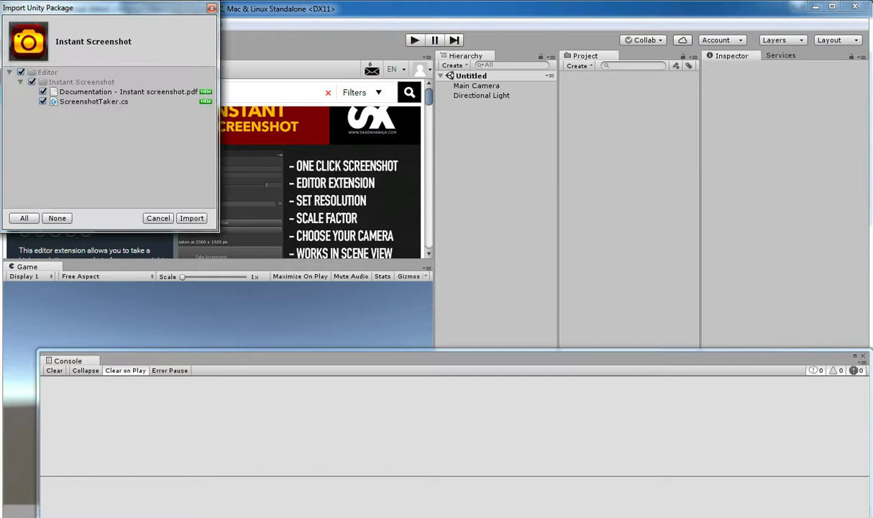
{"action": "left_click", "coordinate": [191, 218]}
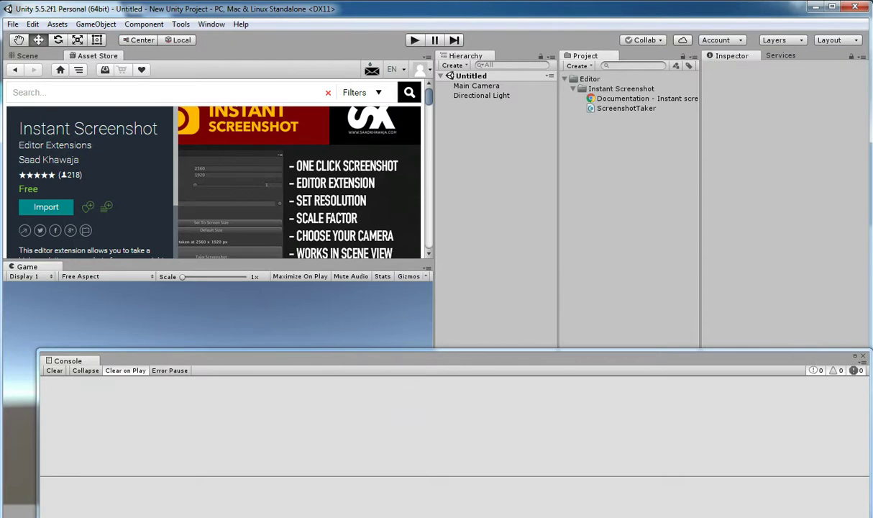
Close the Console window and inspect the imported Instant Screenshot files and the asset's Instant High-Res Screenshot command
{"action": "left_click", "coordinate": [864, 356]}
{"action": "left_click", "coordinate": [626, 108]}
{"action": "left_click", "coordinate": [646, 99]}
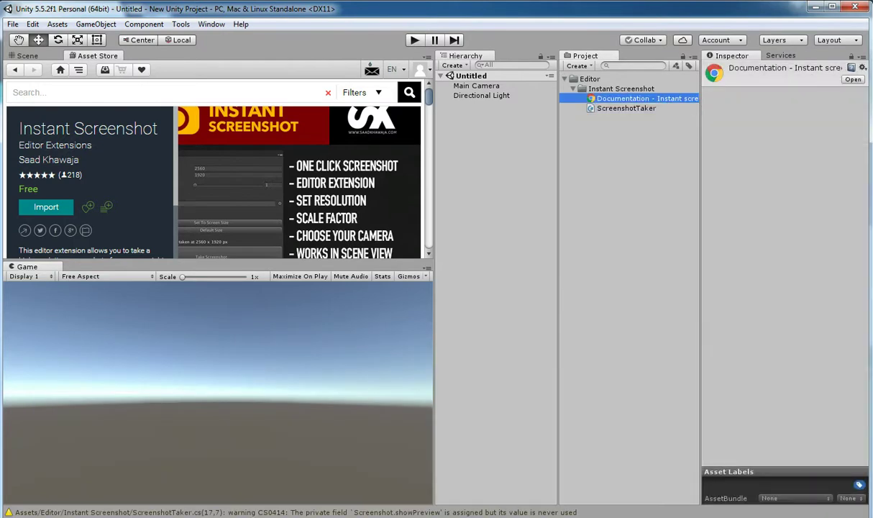
{"action": "left_click", "coordinate": [211, 24]}
{"action": "mouse_move", "coordinate": [180, 24]}
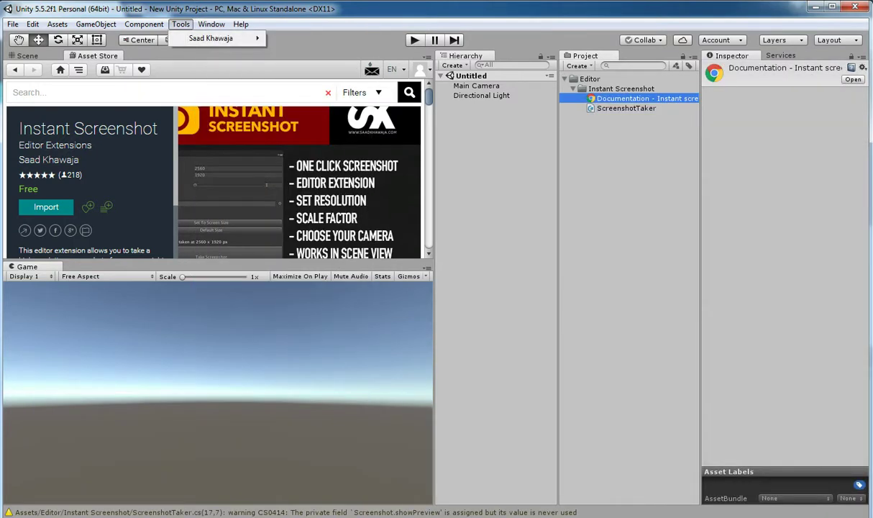
{"action": "mouse_move", "coordinate": [211, 38]}
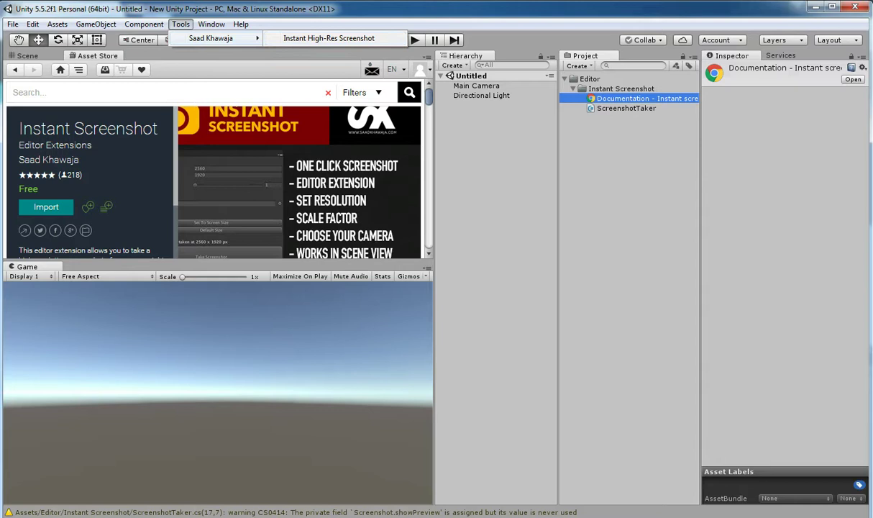
In the ScreenshotTaker script, replace the author's name in the MenuItem path on line 23 with your own name and save the file
{"action": "left_click", "coordinate": [627, 108]}
{"action": "double_click", "coordinate": [626, 108]}
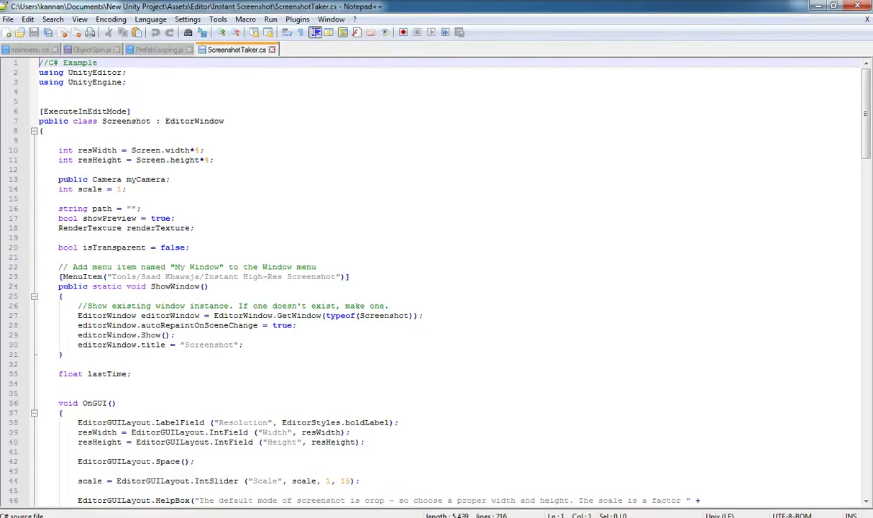
{"action": "left_click_drag", "start_coordinate": [200, 277], "coordinate": [141, 277]}
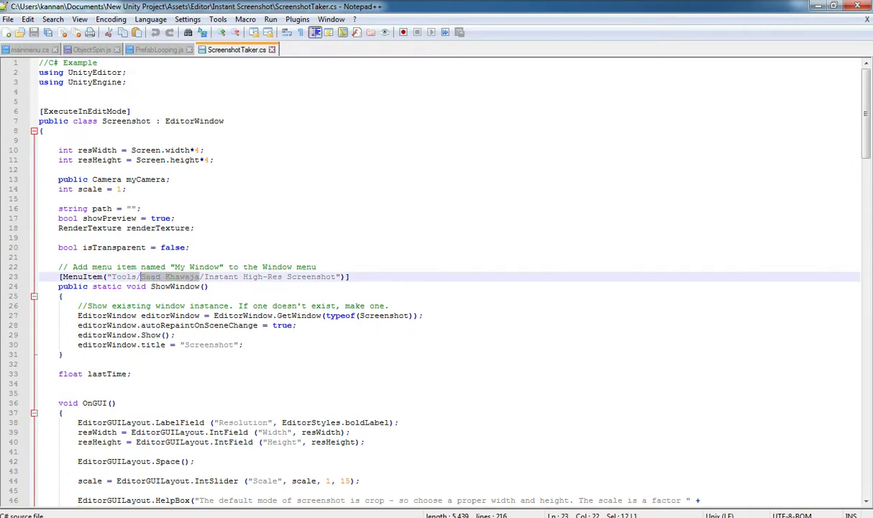
{"action": "type", "text": "kannan"}
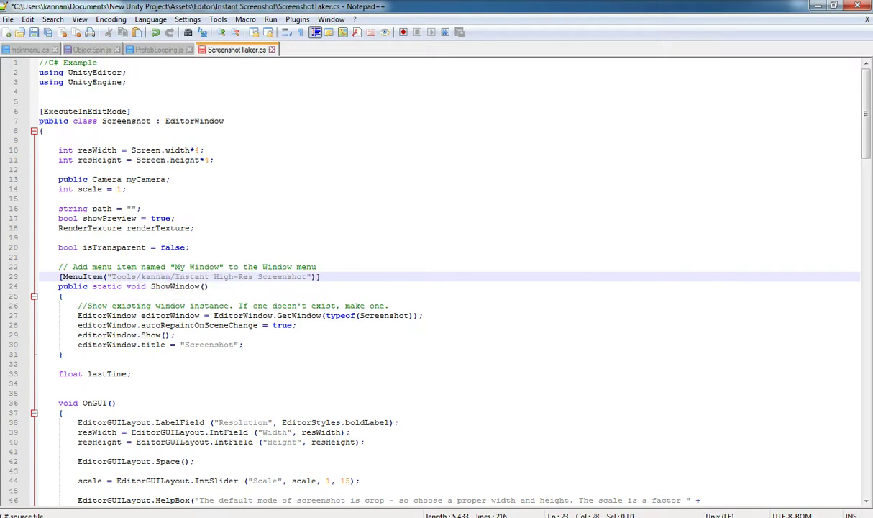
{"action": "key", "text": "ctrl+s"}
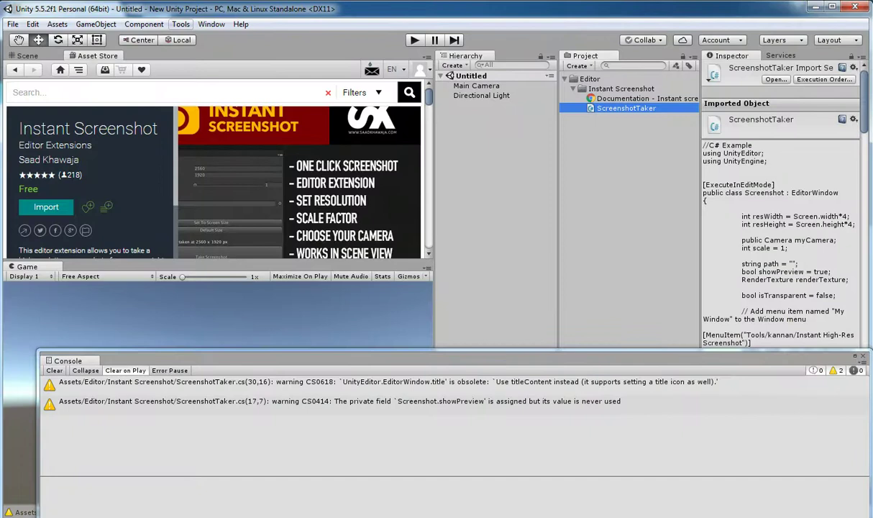
Open the Instant High-Res Screenshot tool from its renamed submenu, then enlarge its window to show every option and move it toward the screen centre
{"action": "left_click", "coordinate": [864, 356]}
{"action": "left_click", "coordinate": [181, 24]}
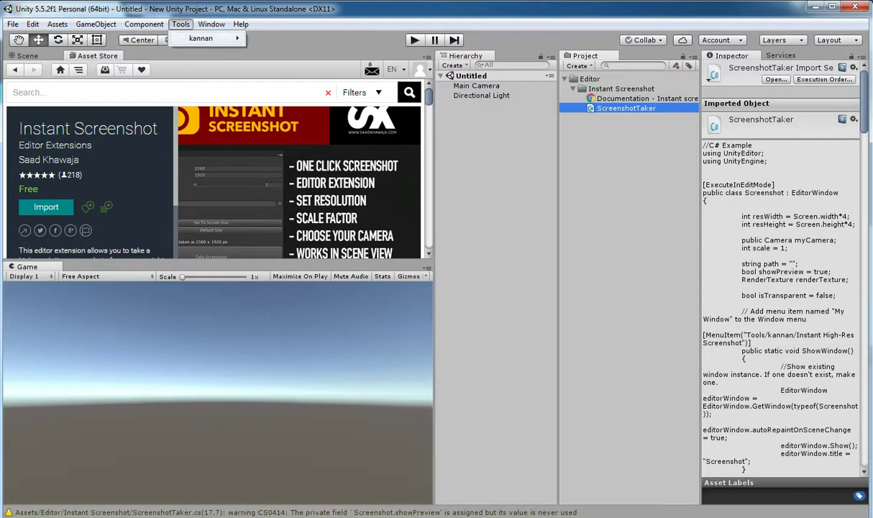
{"action": "mouse_move", "coordinate": [201, 39]}
{"action": "left_click", "coordinate": [309, 38]}
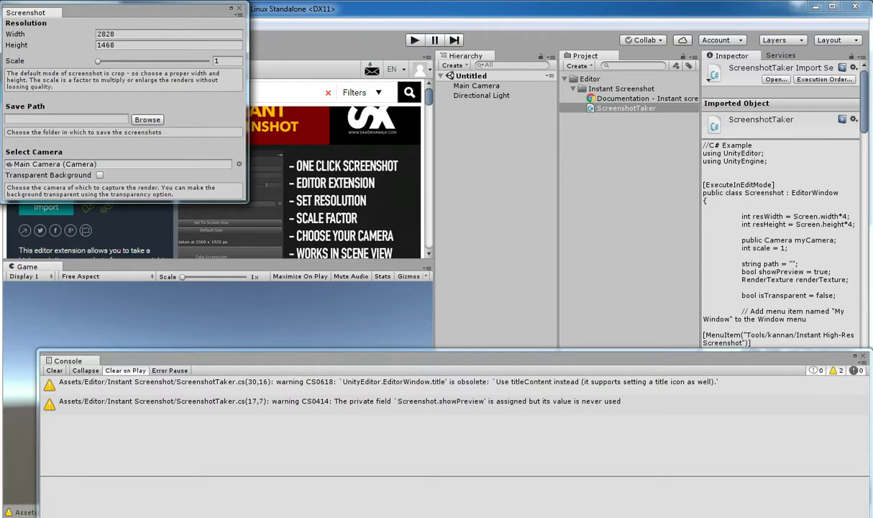
{"action": "left_click_drag", "start_coordinate": [248, 203], "coordinate": [498, 333]}
{"action": "left_click_drag", "start_coordinate": [249, 7], "coordinate": [439, 91]}
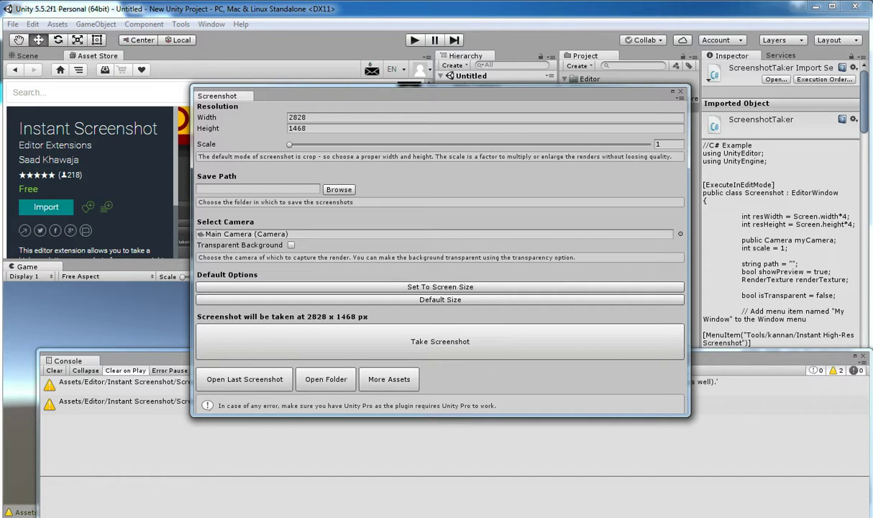
{"action": "left_click", "coordinate": [305, 118]}
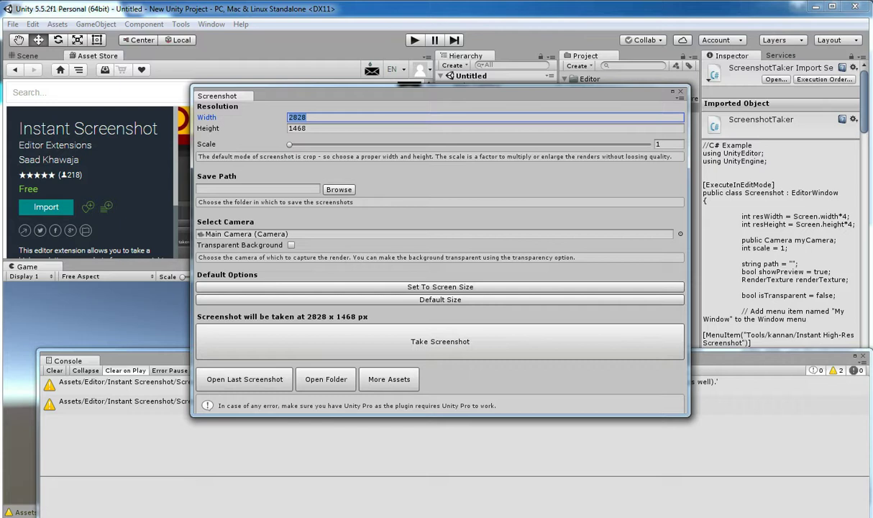
{"action": "left_click", "coordinate": [306, 128]}
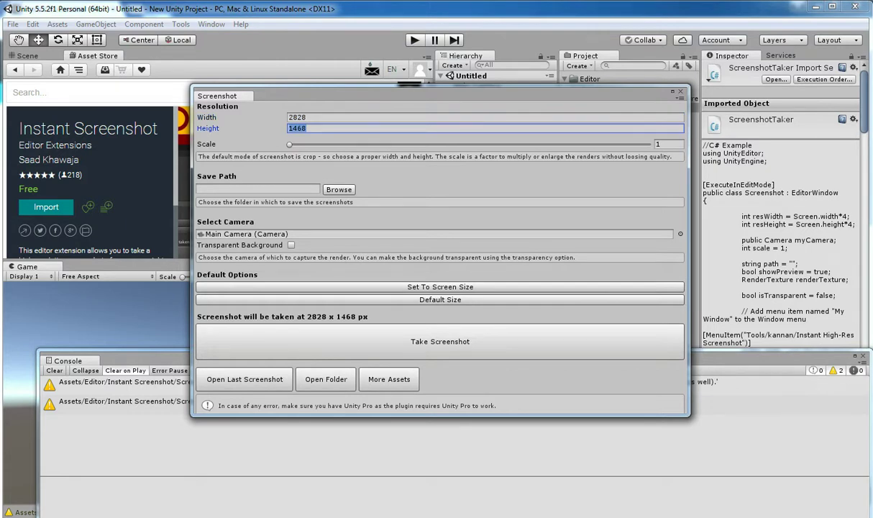
{"action": "left_click", "coordinate": [306, 117]}
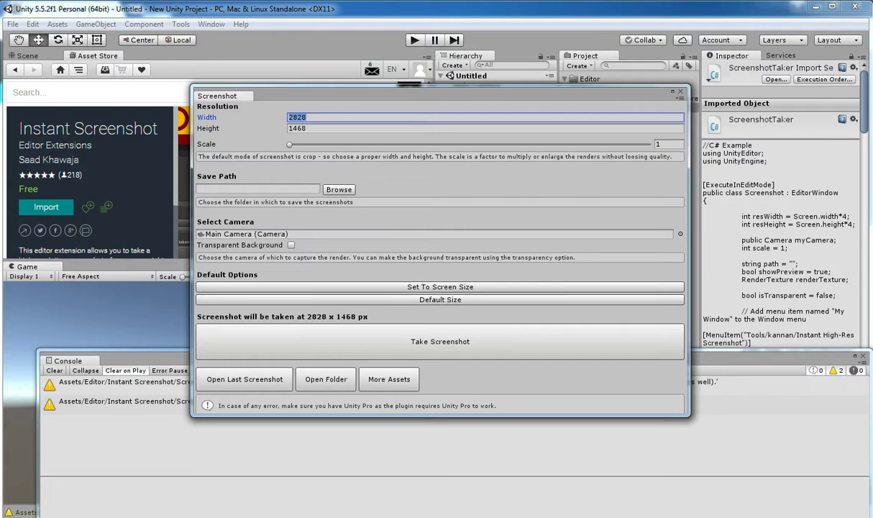
Create a folder named dest inside the New Unity Project folder and choose it as the screenshot save path
{"action": "left_click", "coordinate": [339, 189]}
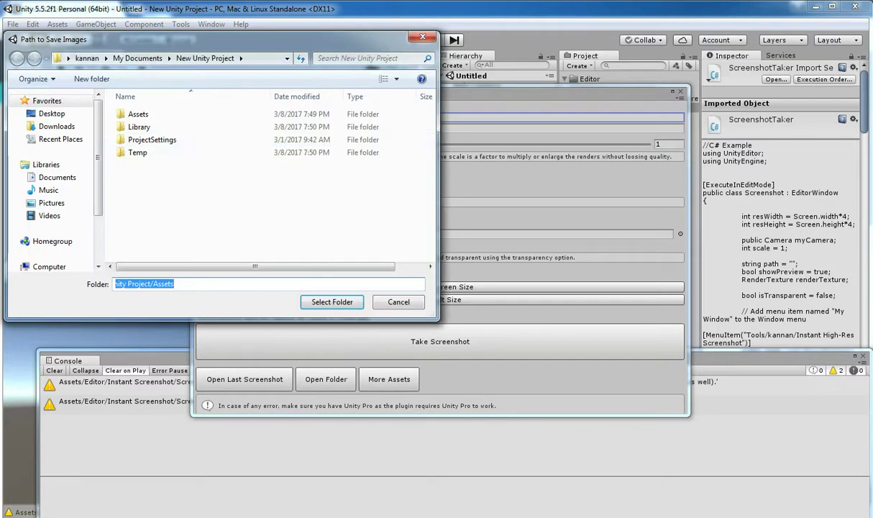
{"action": "left_click", "coordinate": [92, 78]}
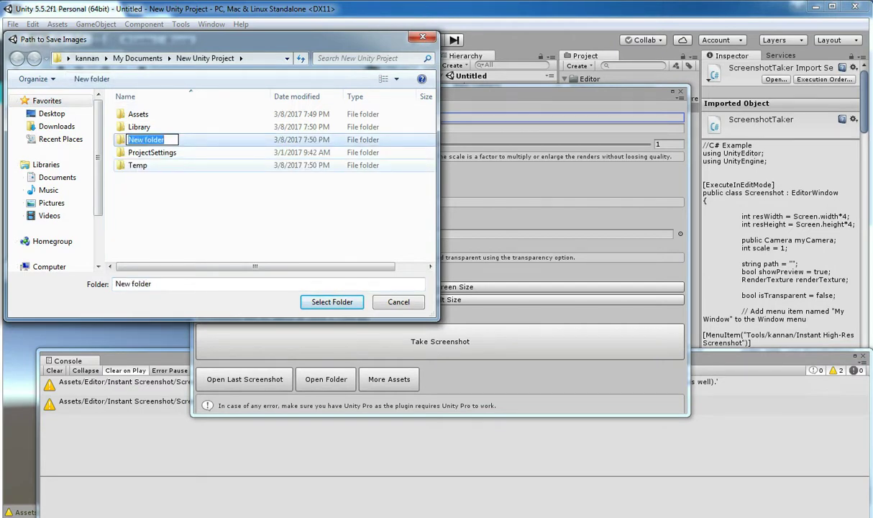
{"action": "type", "text": "des"}
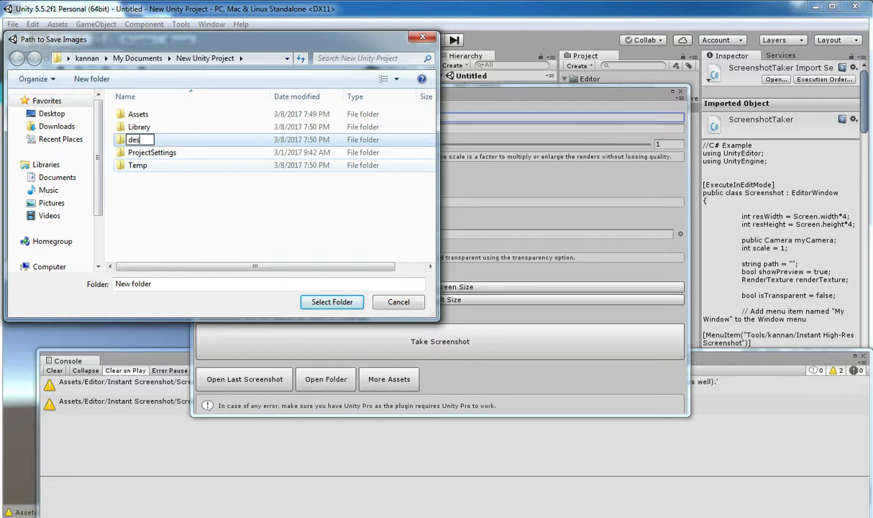
{"action": "type", "text": "t"}
{"action": "key", "text": "Return"}
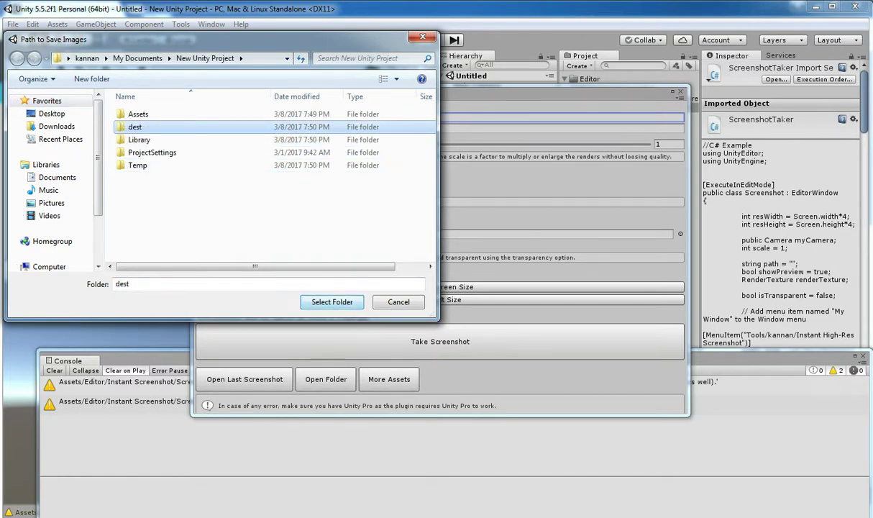
{"action": "left_click", "coordinate": [332, 302]}
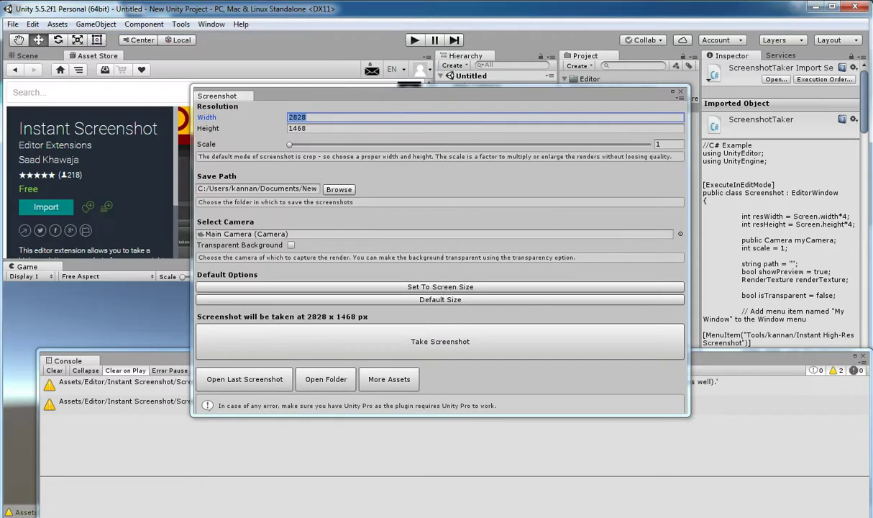
Examine the full path of the dest folder in the save path browser, then cancel the folder selection
{"action": "left_click", "coordinate": [339, 190]}
{"action": "left_click", "coordinate": [253, 59]}
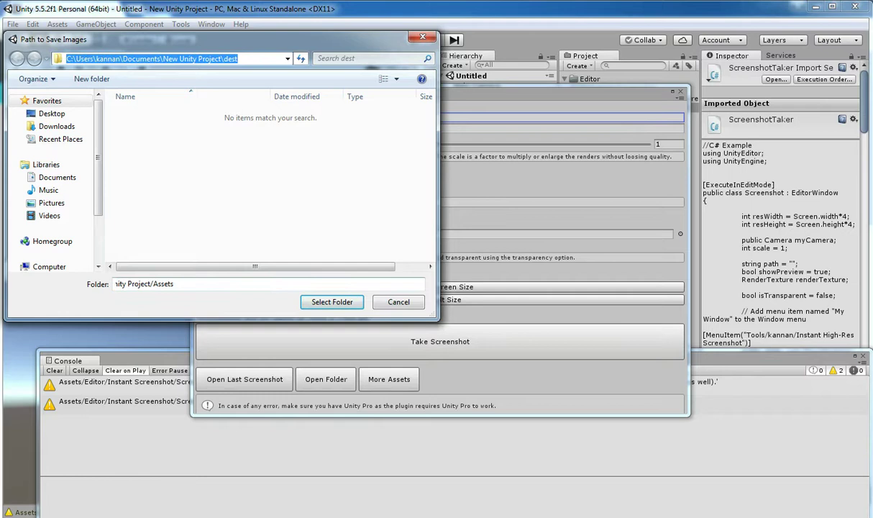
{"action": "left_click", "coordinate": [398, 302]}
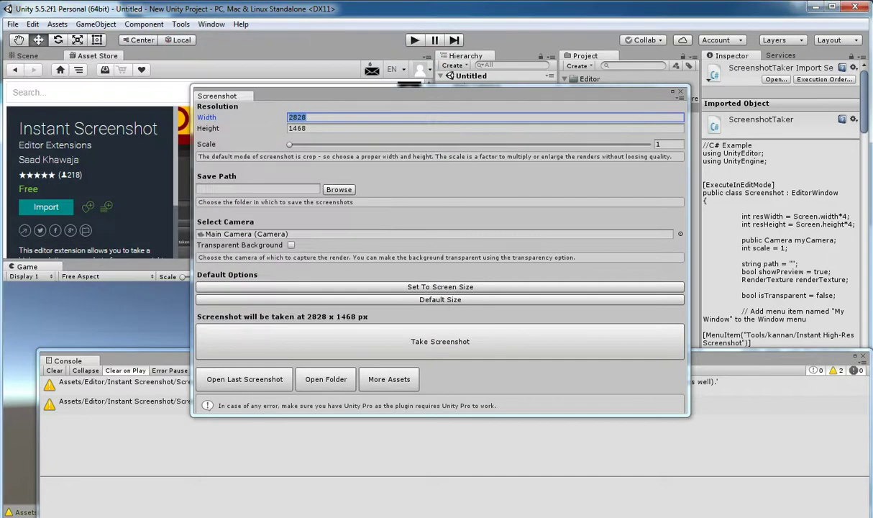
Move the Screenshot window higher, try the screen size preset, and set the resolution to the default size of 2560 x 1440
{"action": "left_click_drag", "start_coordinate": [432, 92], "coordinate": [543, 34]}
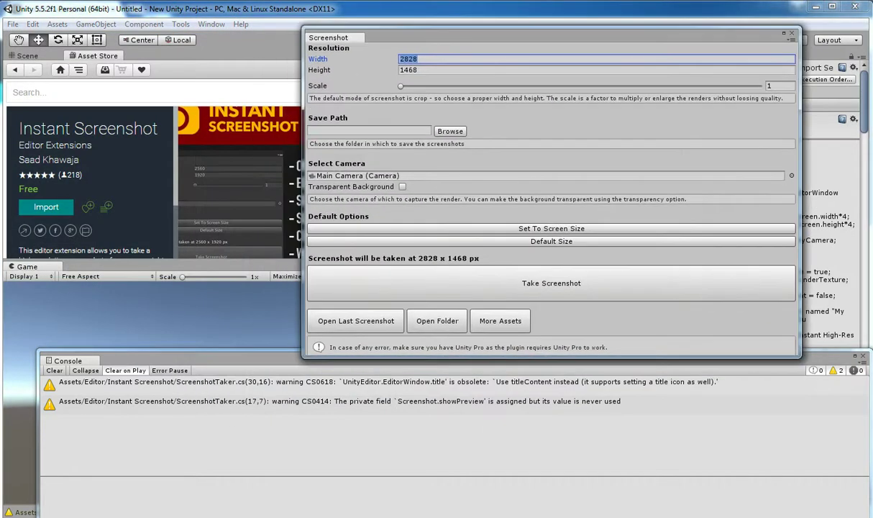
{"action": "left_click", "coordinate": [552, 229]}
{"action": "left_click", "coordinate": [153, 317]}
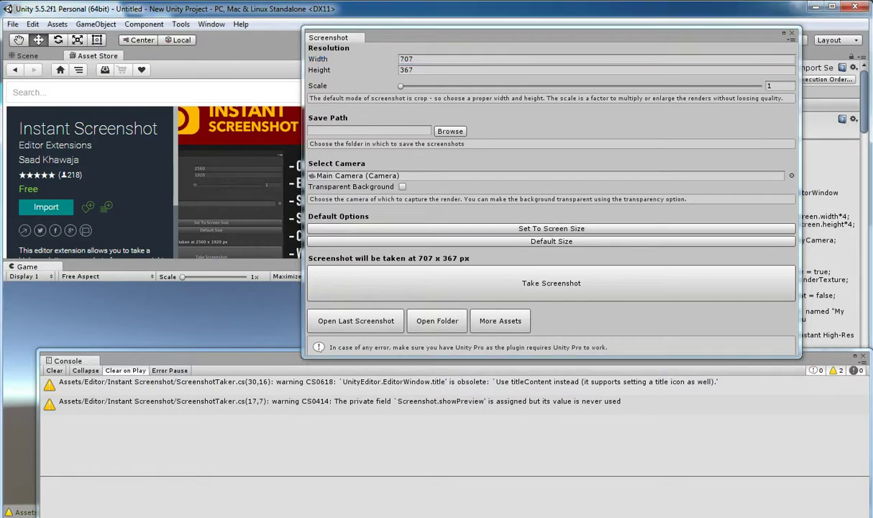
{"action": "left_click", "coordinate": [552, 242]}
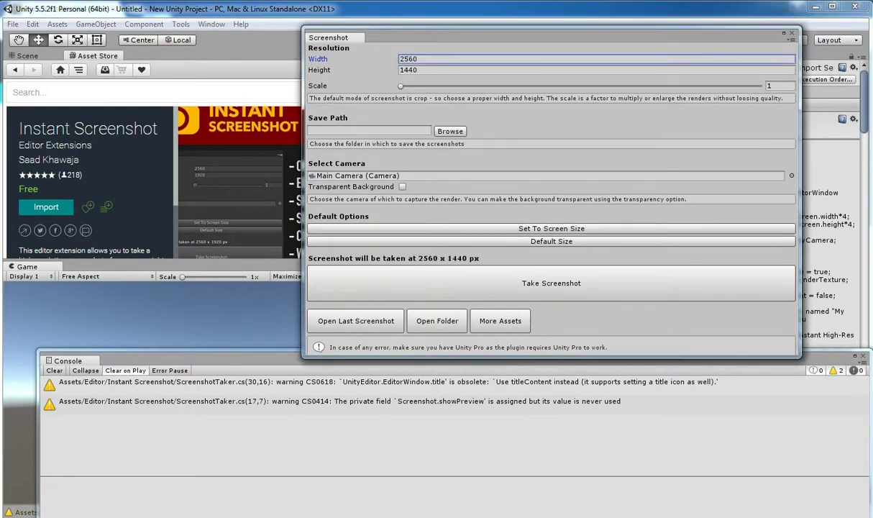
{"action": "left_click", "coordinate": [552, 229]}
{"action": "left_click", "coordinate": [552, 241]}
Take a screenshot, choose the dest folder as its save location, and close the resulting image in the photo viewer
{"action": "left_click", "coordinate": [552, 284]}
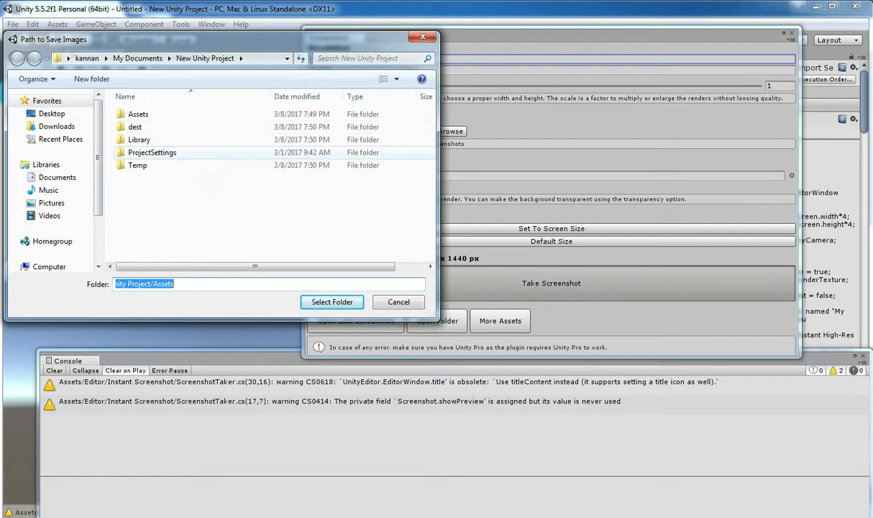
{"action": "double_click", "coordinate": [136, 127]}
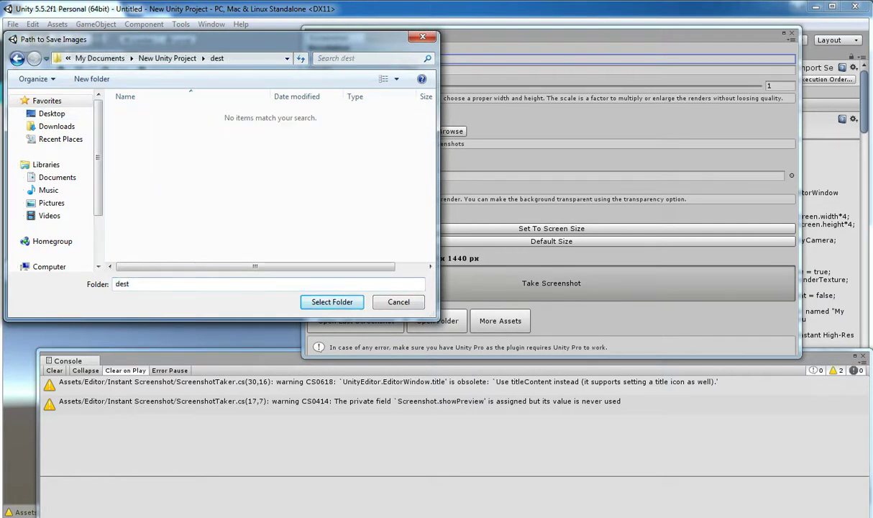
{"action": "left_click", "coordinate": [17, 58]}
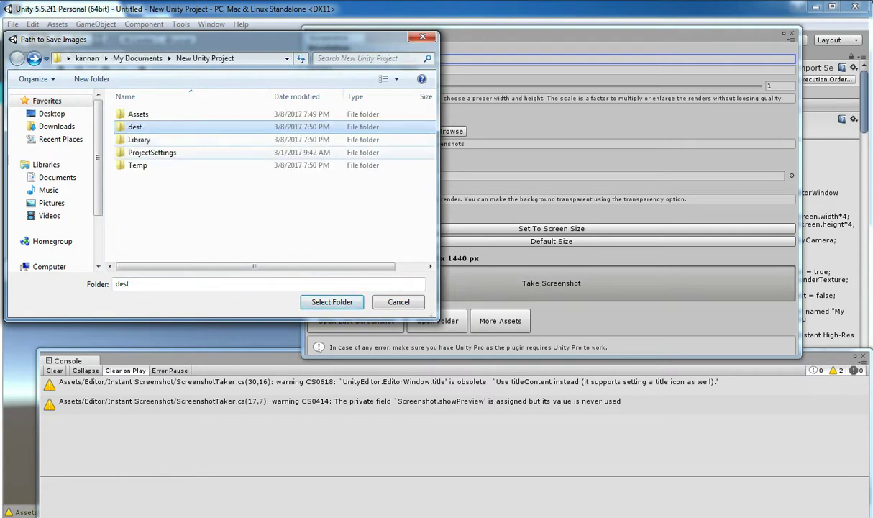
{"action": "left_click", "coordinate": [331, 302]}
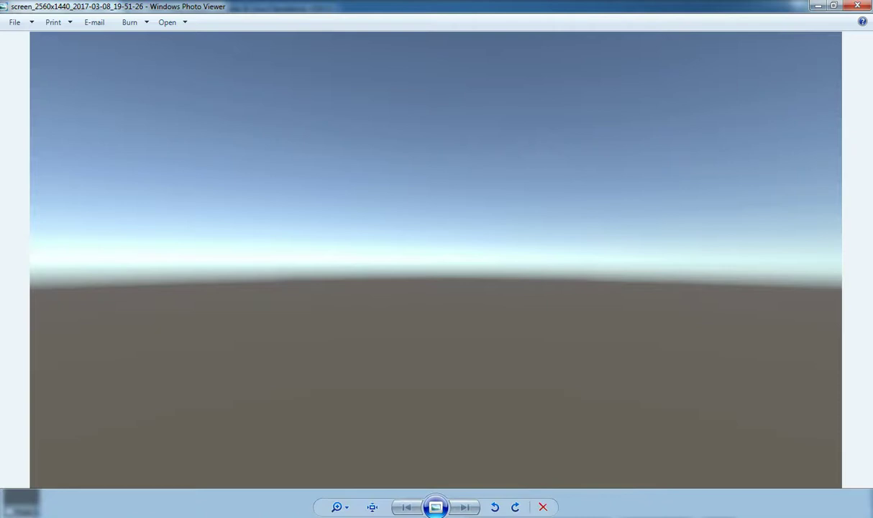
{"action": "key", "text": "alt+F4"}
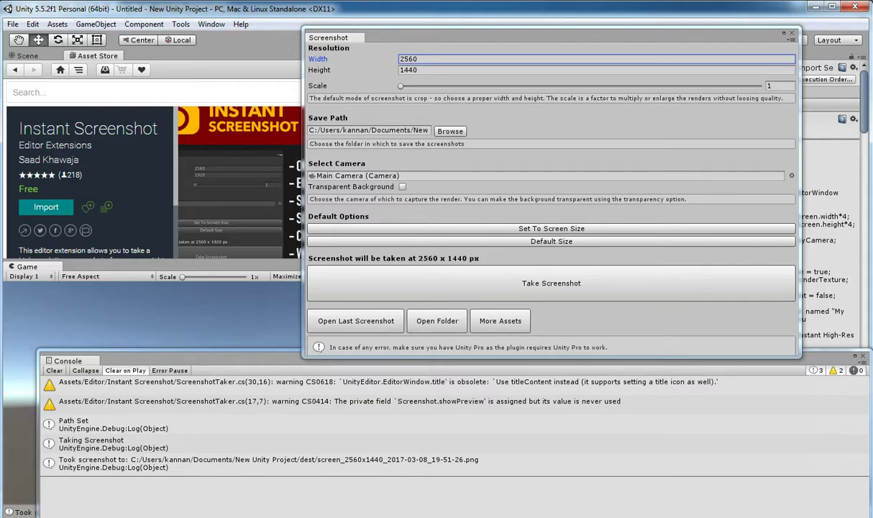
Move the Screenshot and Console windows aside, maximize the Game view to inspect it, then restore its normal size
{"action": "left_click_drag", "start_coordinate": [461, 35], "coordinate": [751, 201]}
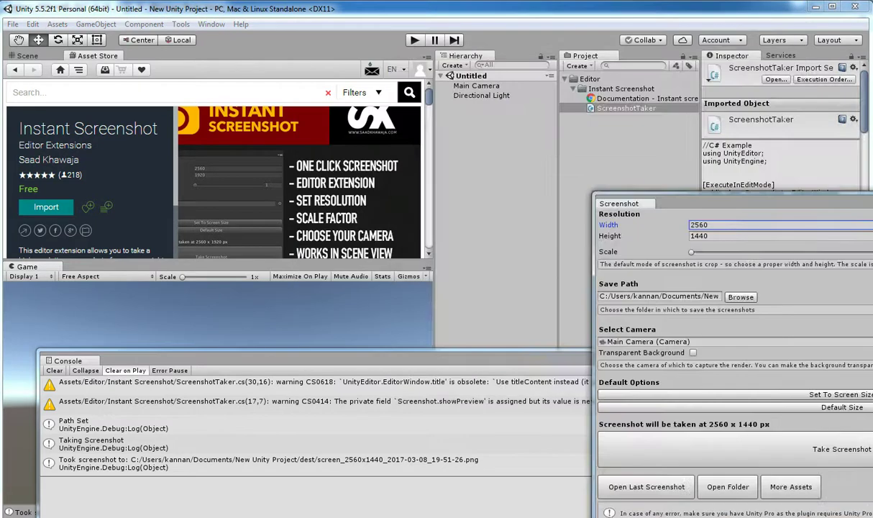
{"action": "left_click", "coordinate": [428, 266]}
{"action": "left_click", "coordinate": [468, 299]}
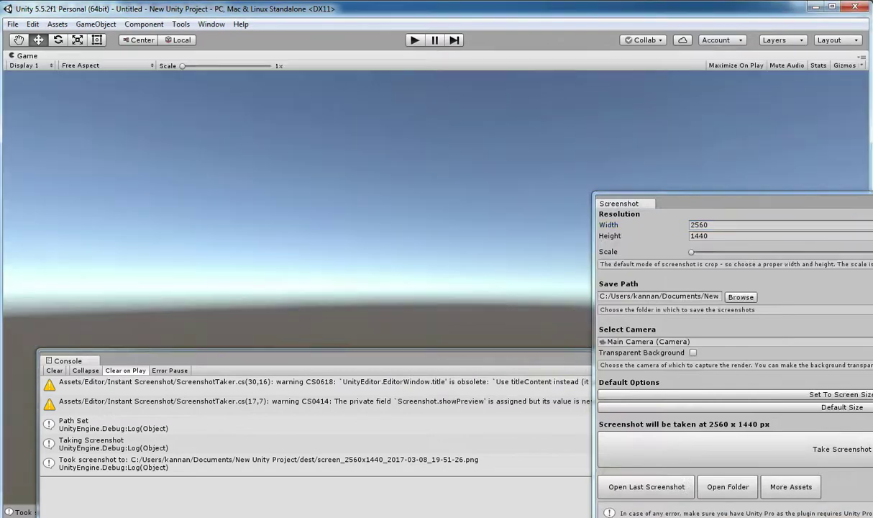
{"action": "left_click_drag", "start_coordinate": [302, 355], "coordinate": [832, 408]}
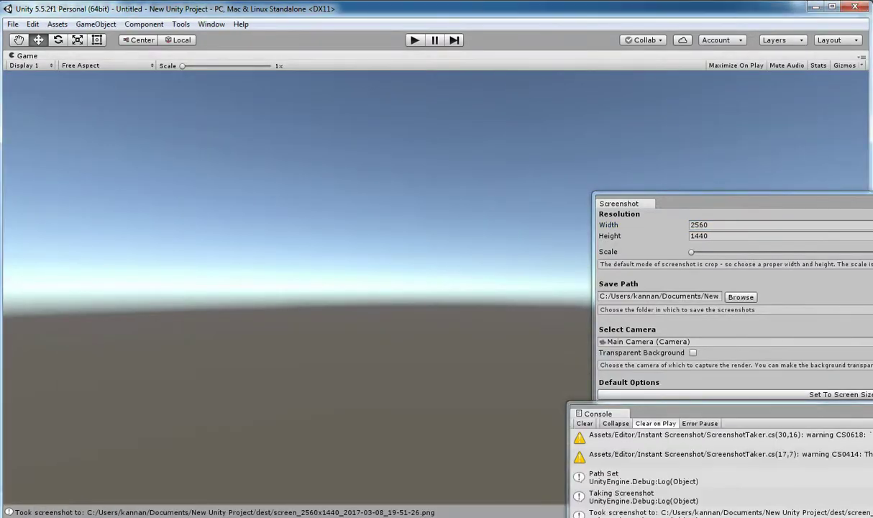
{"action": "left_click", "coordinate": [862, 56]}
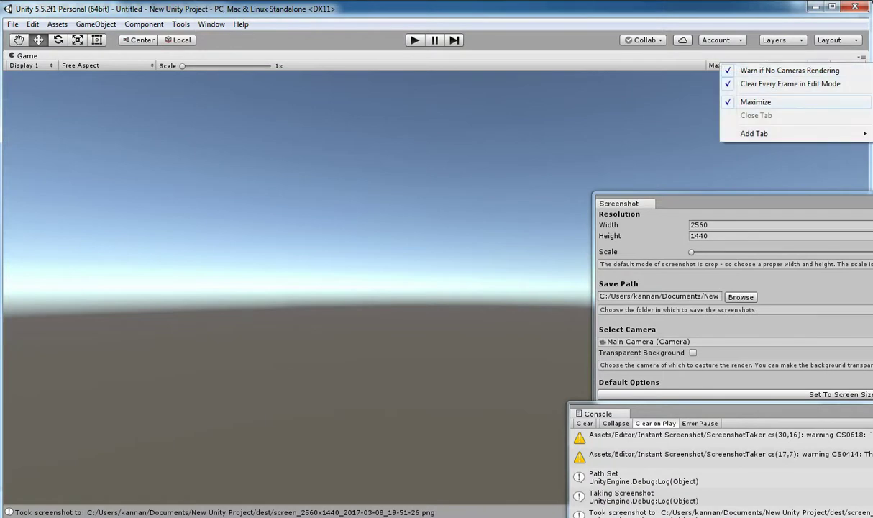
{"action": "left_click", "coordinate": [727, 97]}
Add a 3D cube to the scene and frame it in the Scene view
{"action": "left_click", "coordinate": [28, 56]}
{"action": "left_click", "coordinate": [96, 24]}
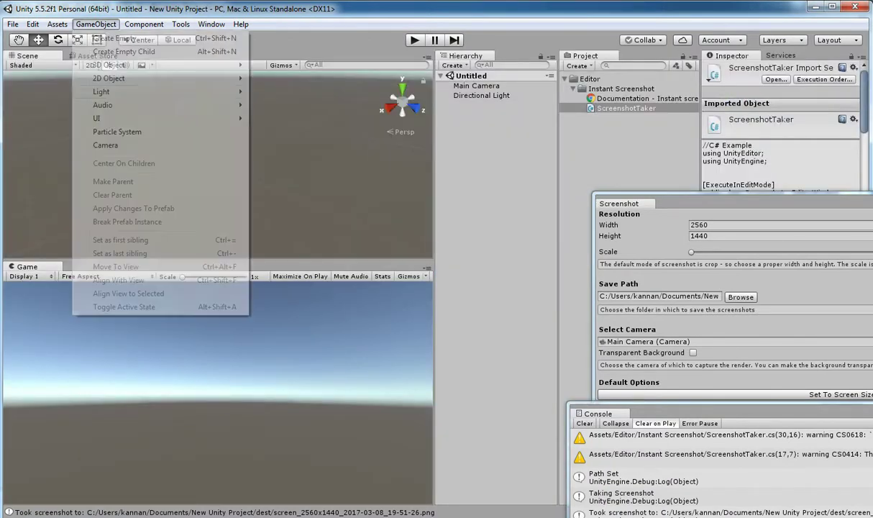
{"action": "mouse_move", "coordinate": [109, 65]}
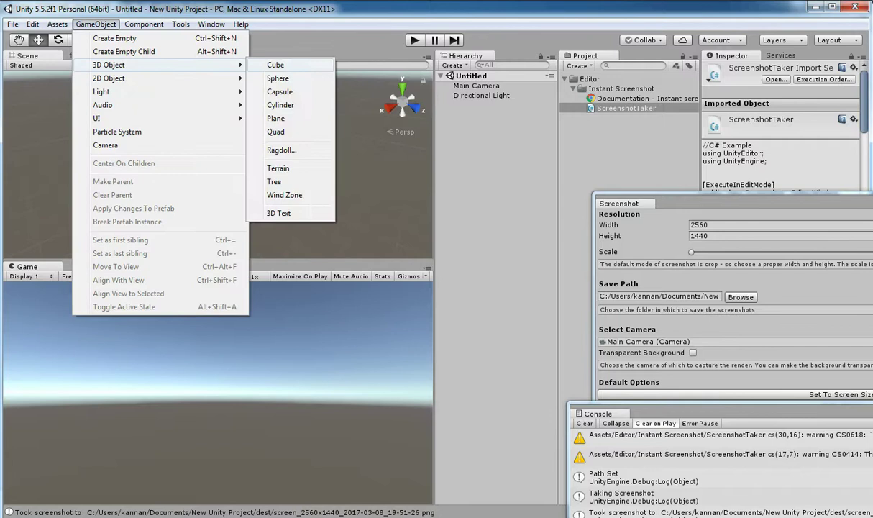
{"action": "left_click", "coordinate": [327, 66]}
{"action": "double_click", "coordinate": [463, 105]}
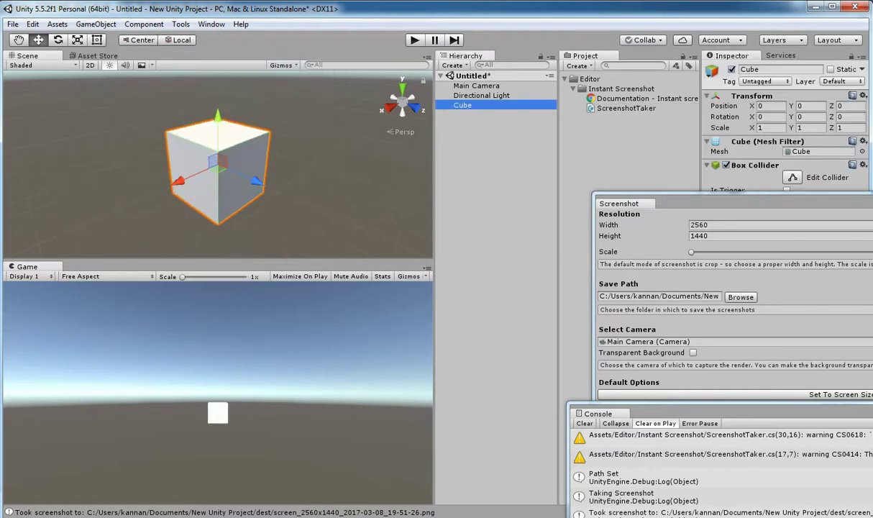
Bring the Screenshot window's capture controls into reach, take a screenshot of the scene with the cube, and close the opened image
{"action": "left_click", "coordinate": [427, 268]}
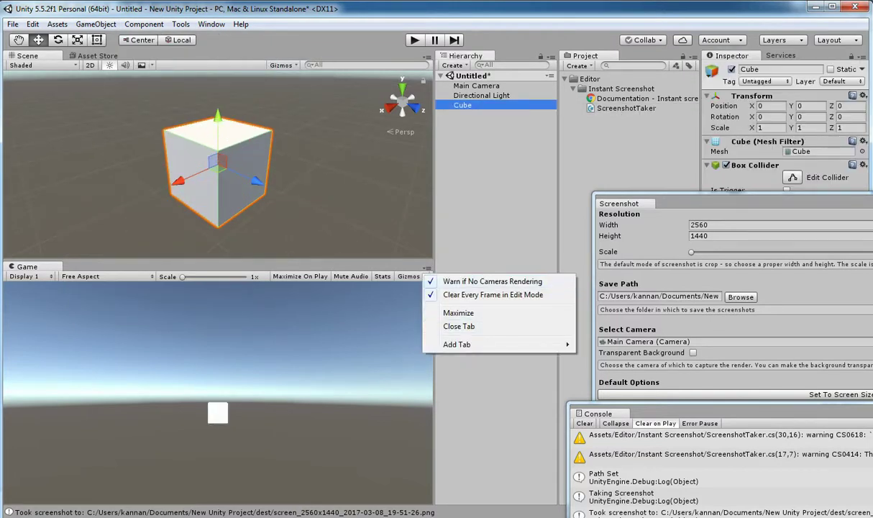
{"action": "left_click_drag", "start_coordinate": [827, 202], "coordinate": [852, 76]}
{"action": "left_click", "coordinate": [853, 324]}
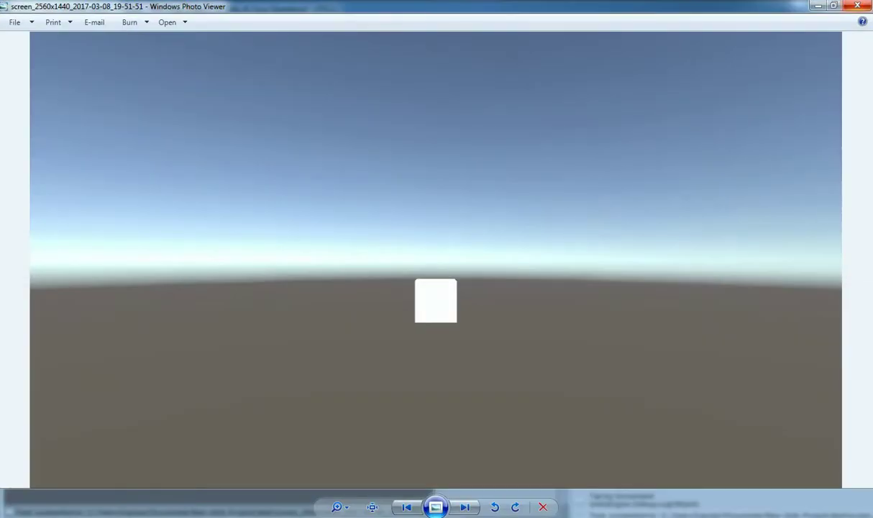
{"action": "left_click", "coordinate": [858, 5]}
Bring the Screenshot window back into view, set the width and height to 50 px each, and take a screenshot
{"action": "left_click_drag", "start_coordinate": [820, 76], "coordinate": [626, 119]}
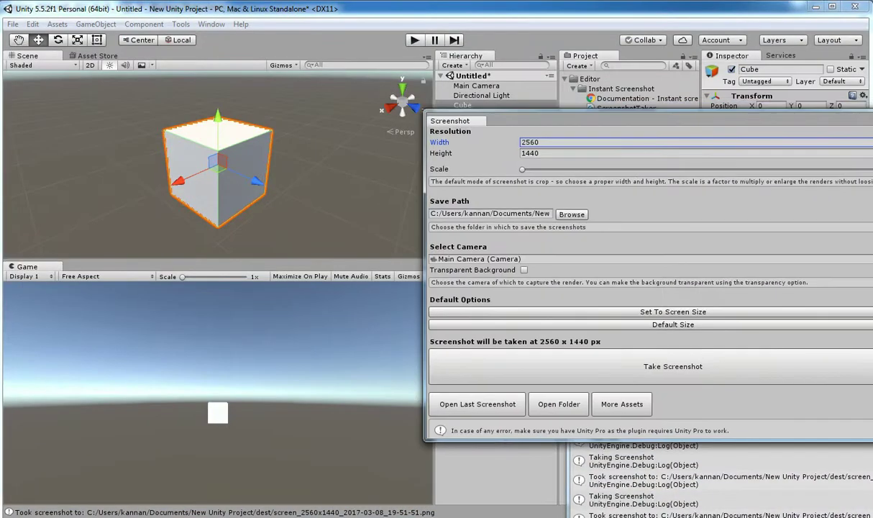
{"action": "left_click_drag", "start_coordinate": [540, 142], "coordinate": [503, 136]}
{"action": "key", "text": "BackSpace"}
{"action": "type", "text": "50"}
{"action": "left_click_drag", "start_coordinate": [534, 142], "coordinate": [500, 136]}
{"action": "key", "text": "Tab"}
{"action": "type", "text": "50"}
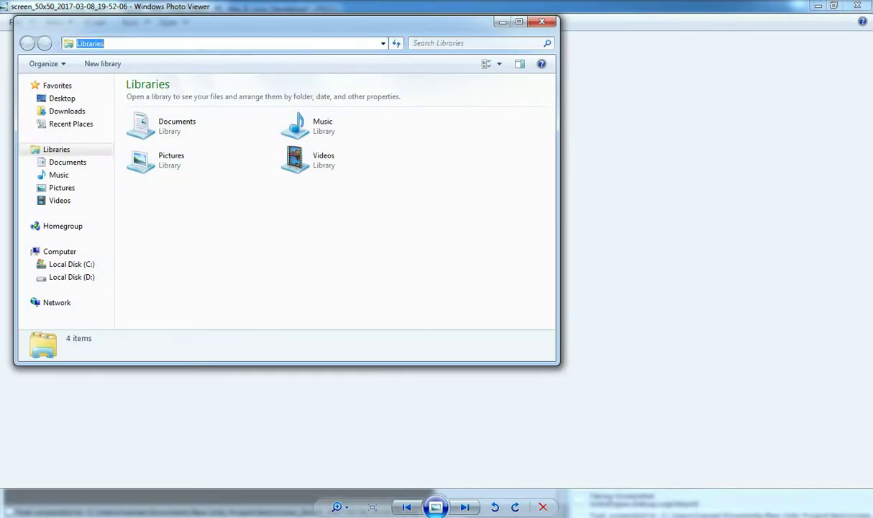
{"action": "type", "text": "5"}
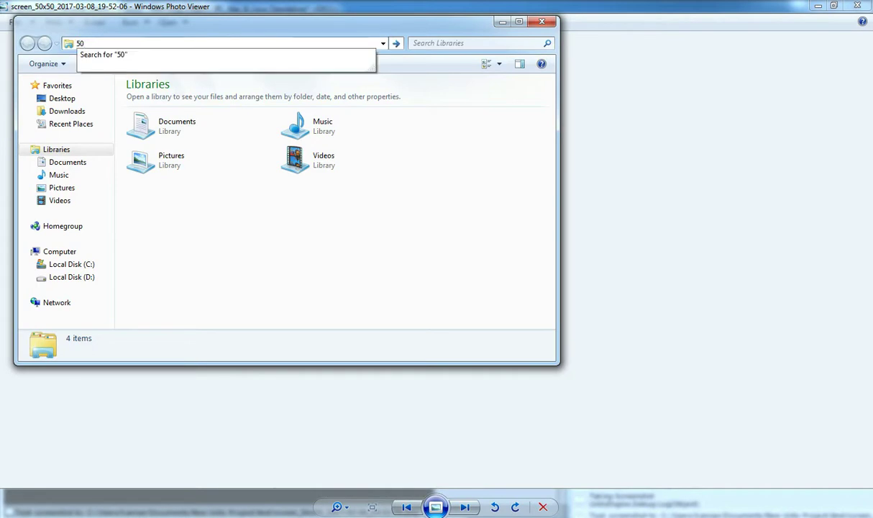
{"action": "key", "text": "BackSpace"}
{"action": "type", "text": "50"}
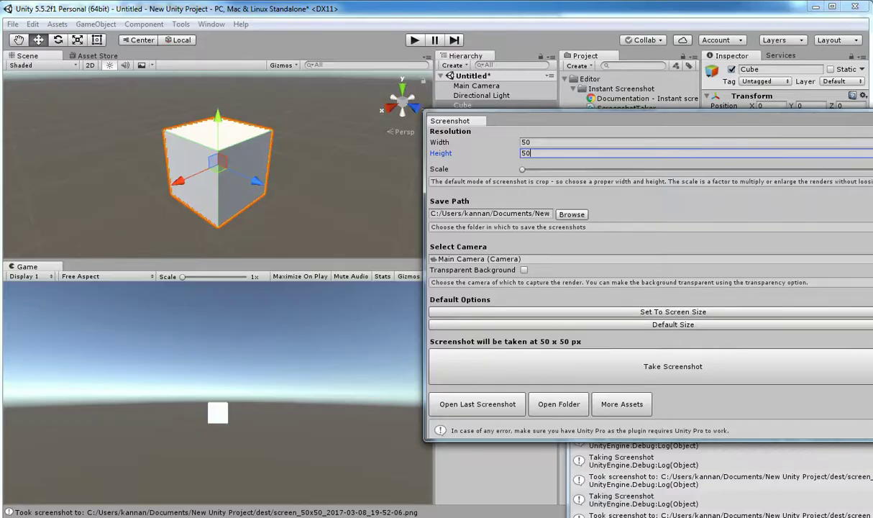
Open the screenshot save folder and compare the dimensions and file sizes of the 50x50 and 2560x1440 images
{"action": "left_click", "coordinate": [559, 404]}
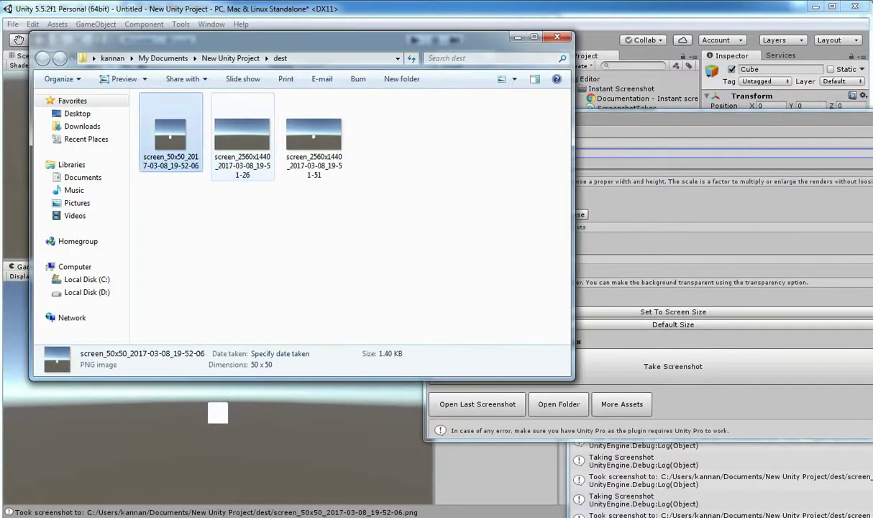
{"action": "left_click", "coordinate": [244, 140]}
{"action": "left_click", "coordinate": [331, 171]}
{"action": "right_click", "coordinate": [334, 175]}
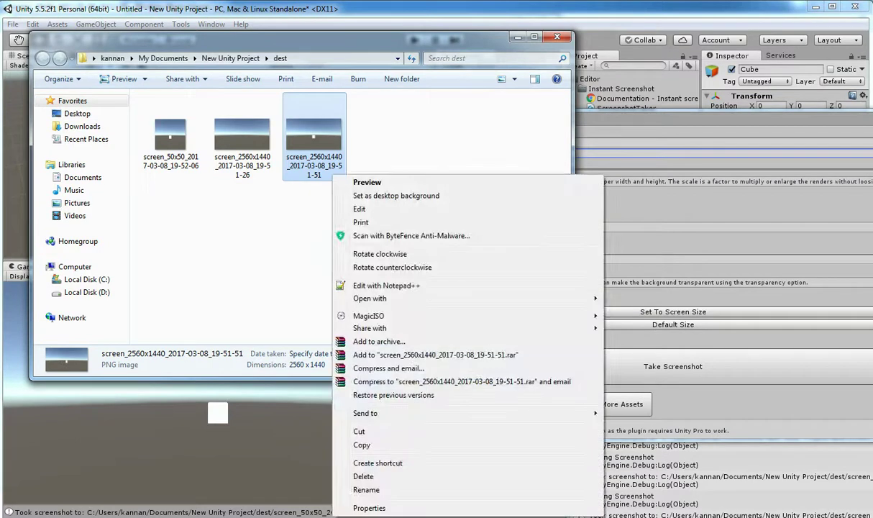
{"action": "right_click", "coordinate": [172, 152]}
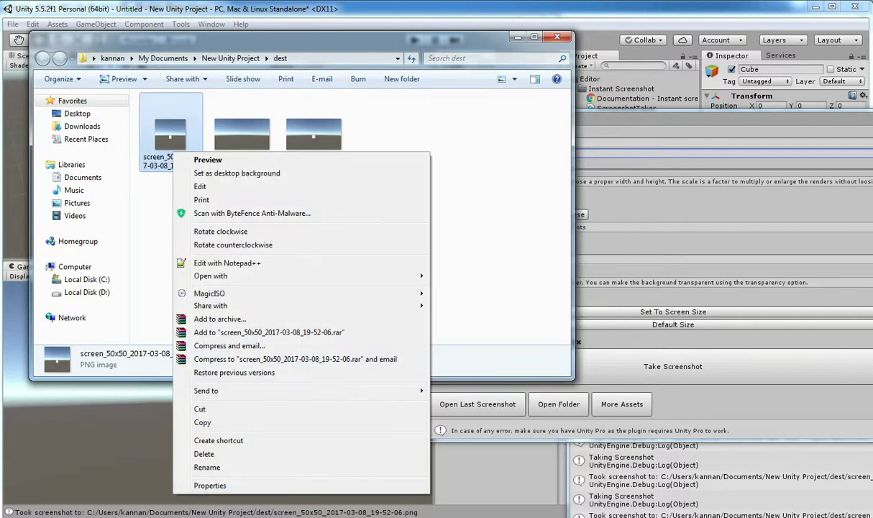
{"action": "left_click", "coordinate": [210, 486]}
{"action": "left_click", "coordinate": [243, 140]}
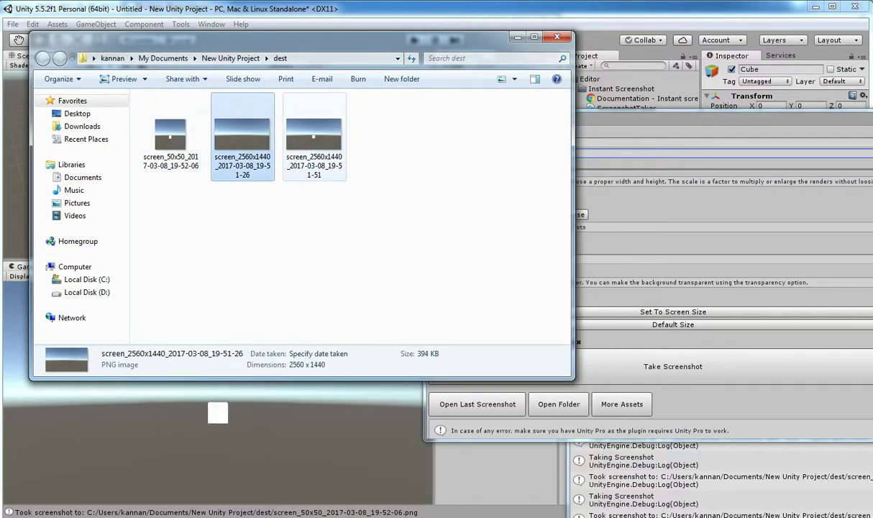
Check the file details of the 2560x1440 screenshot that shows the cube, and close the save folder
{"action": "left_click", "coordinate": [315, 141]}
{"action": "left_click", "coordinate": [557, 37]}
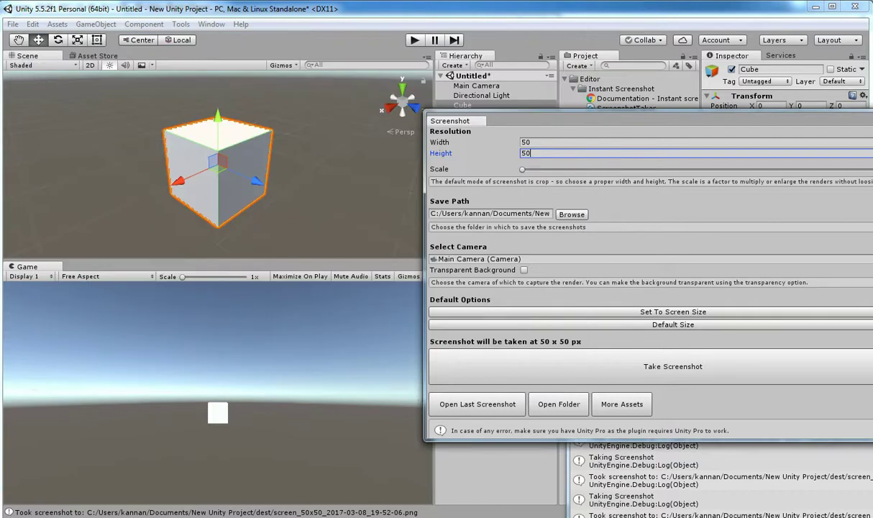
Set the screenshot width and height to 100 px each, take a screenshot, and close the opened image
{"action": "left_click", "coordinate": [527, 142]}
{"action": "type", "text": "100"}
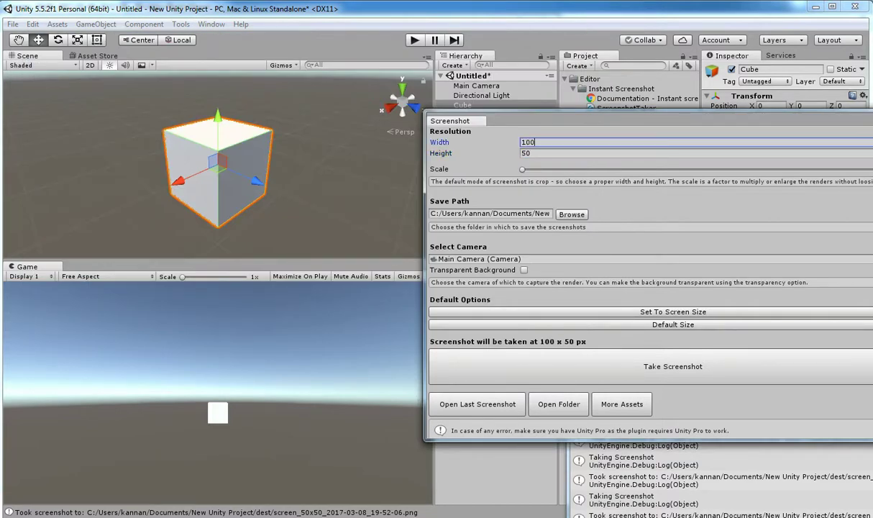
{"action": "double_click", "coordinate": [528, 142]}
{"action": "key", "text": "ctrl+c"}
{"action": "left_click", "coordinate": [528, 153]}
{"action": "key", "text": "ctrl+v"}
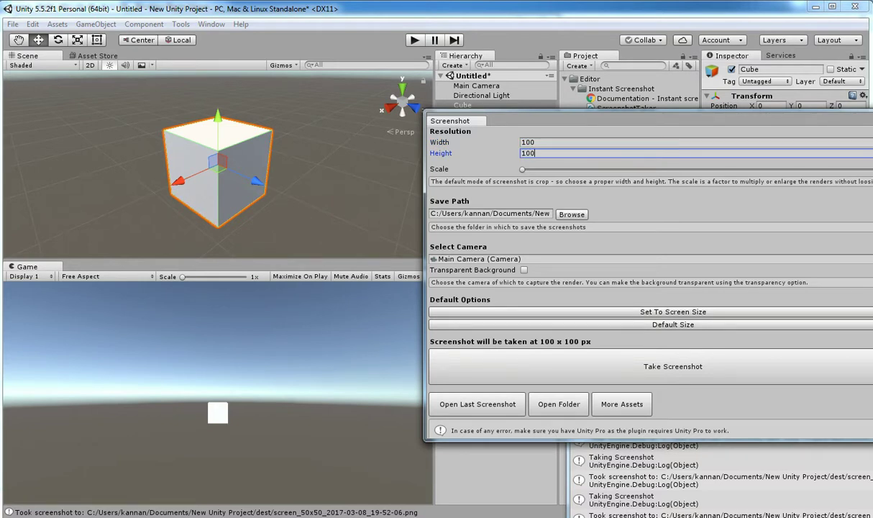
{"action": "left_click", "coordinate": [673, 367]}
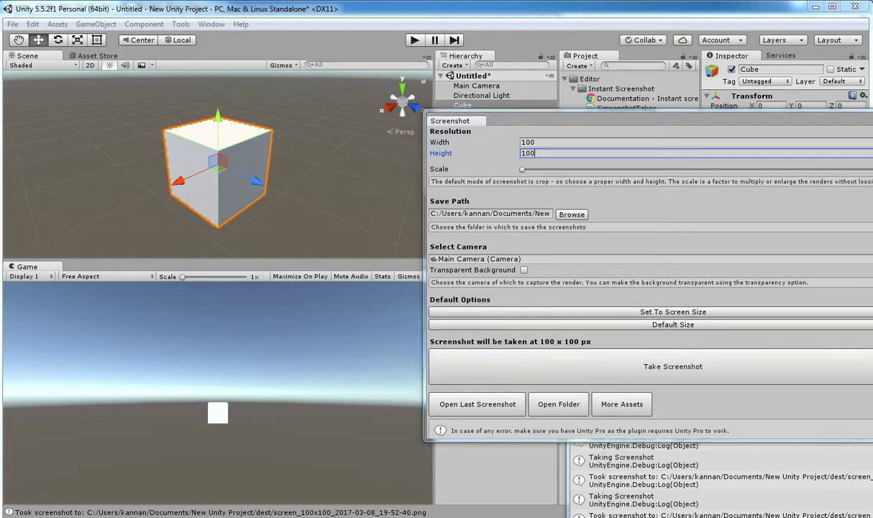
{"action": "left_click", "coordinate": [858, 5]}
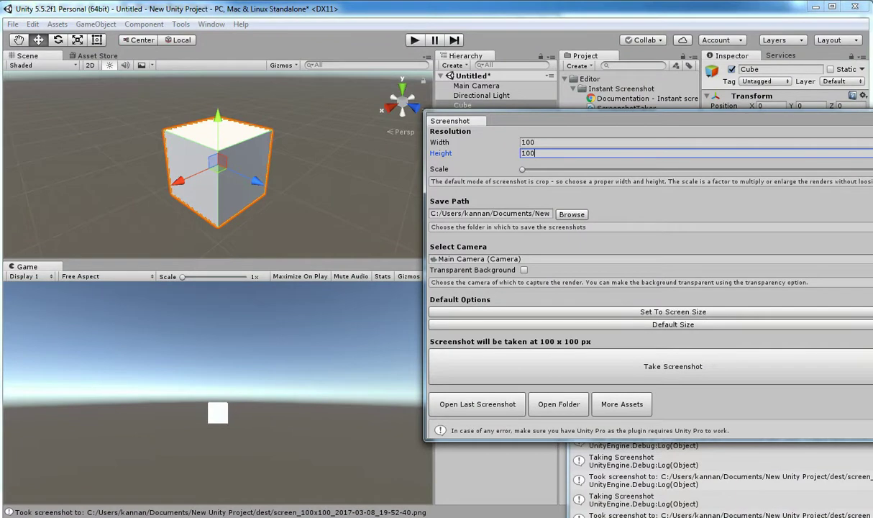
Look at the new 100x100 image alongside the others in the save folder, and return to the Screenshot window
{"action": "key", "text": "alt+Tab"}
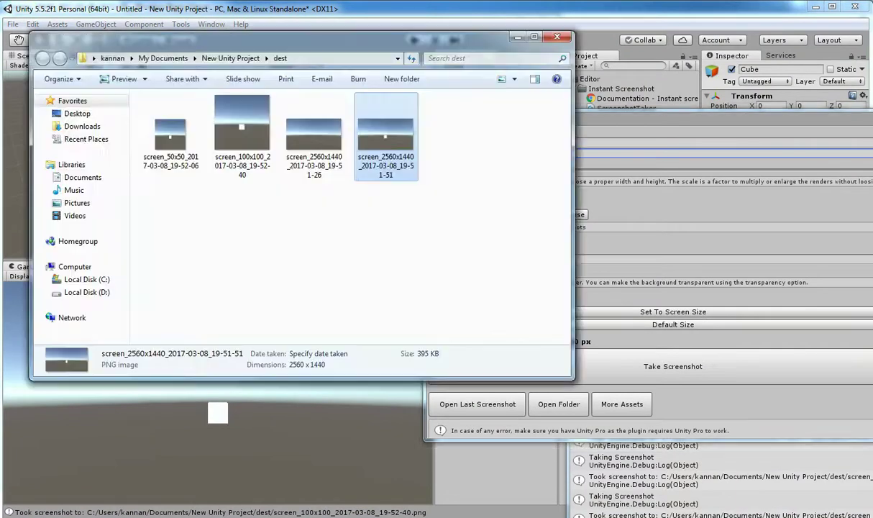
{"action": "key", "text": "alt+Tab"}
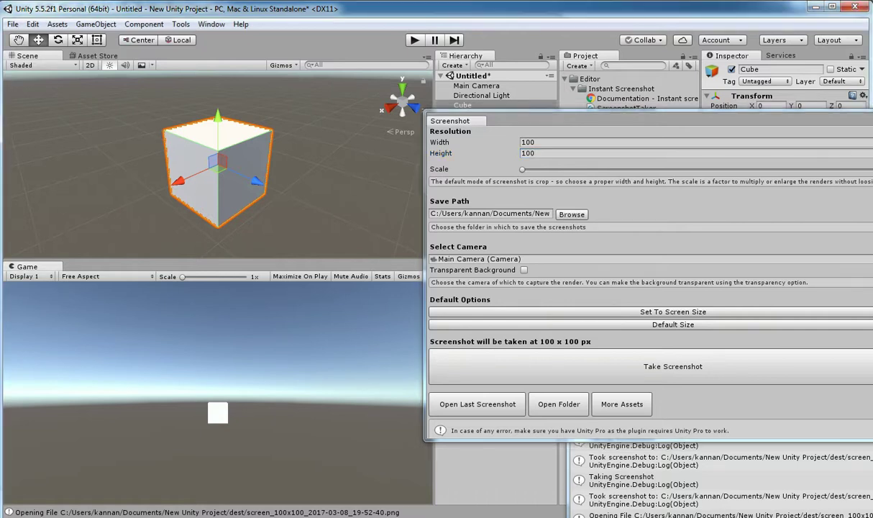
{"action": "left_click_drag", "start_coordinate": [648, 116], "coordinate": [701, 136]}
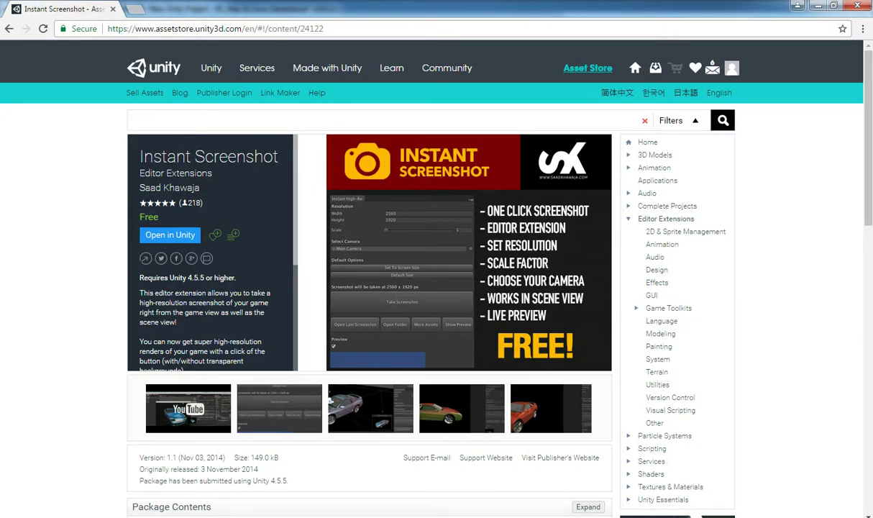
Review the Instant Screenshot page on the Asset Store in the browser, and move Unity's Screenshot window fully into view
{"action": "left_click_drag", "start_coordinate": [159, 217], "coordinate": [142, 217]}
{"action": "scroll", "coordinate": [209, 316], "scroll_direction": "down", "scroll_amount": 10}
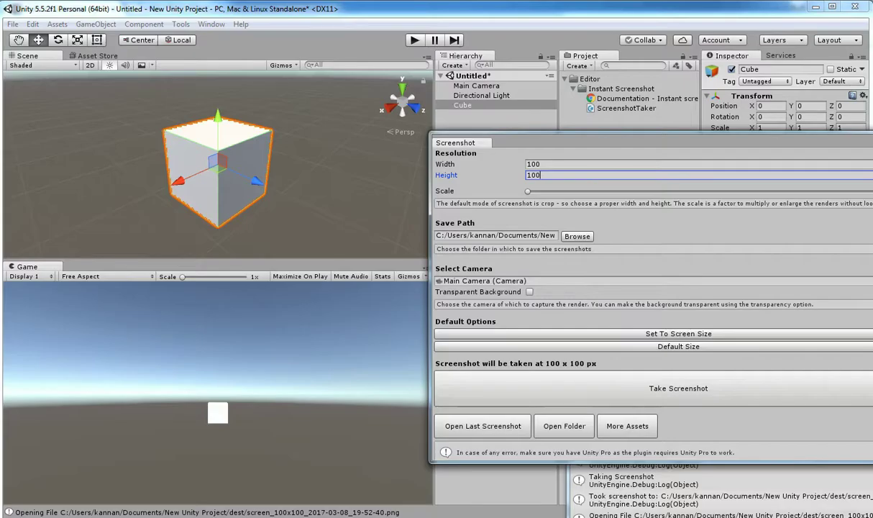
{"action": "left_click_drag", "start_coordinate": [468, 142], "coordinate": [280, 209]}
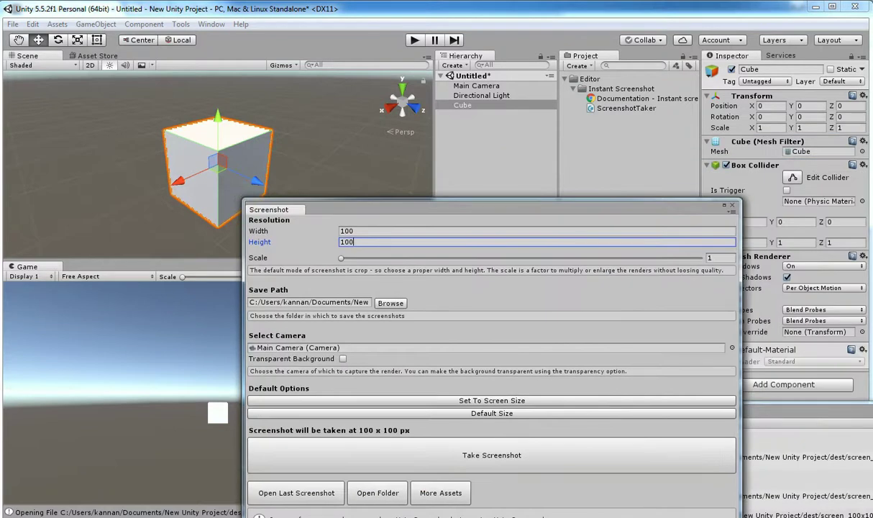